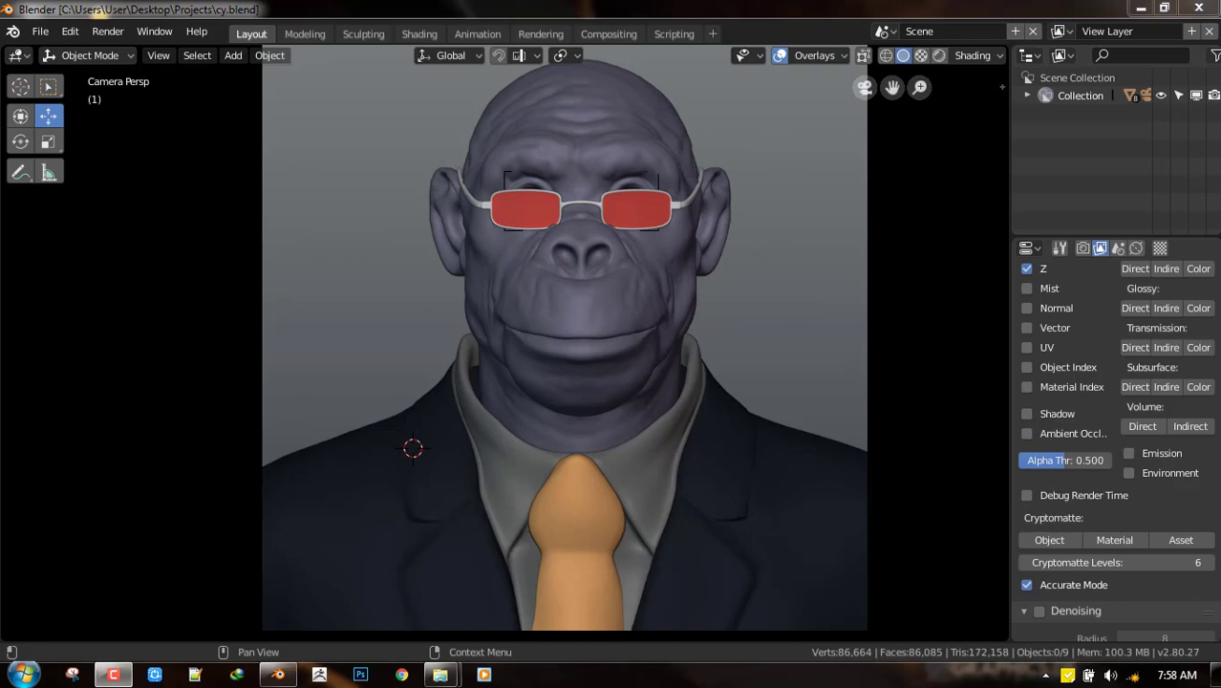
# Inspect the suited monkey character from the side, and return to the camera view.
pyautogui.click(587, 316)
pyautogui.moveTo(639, 361); pyautogui.dragTo(513, 396, button='middle')
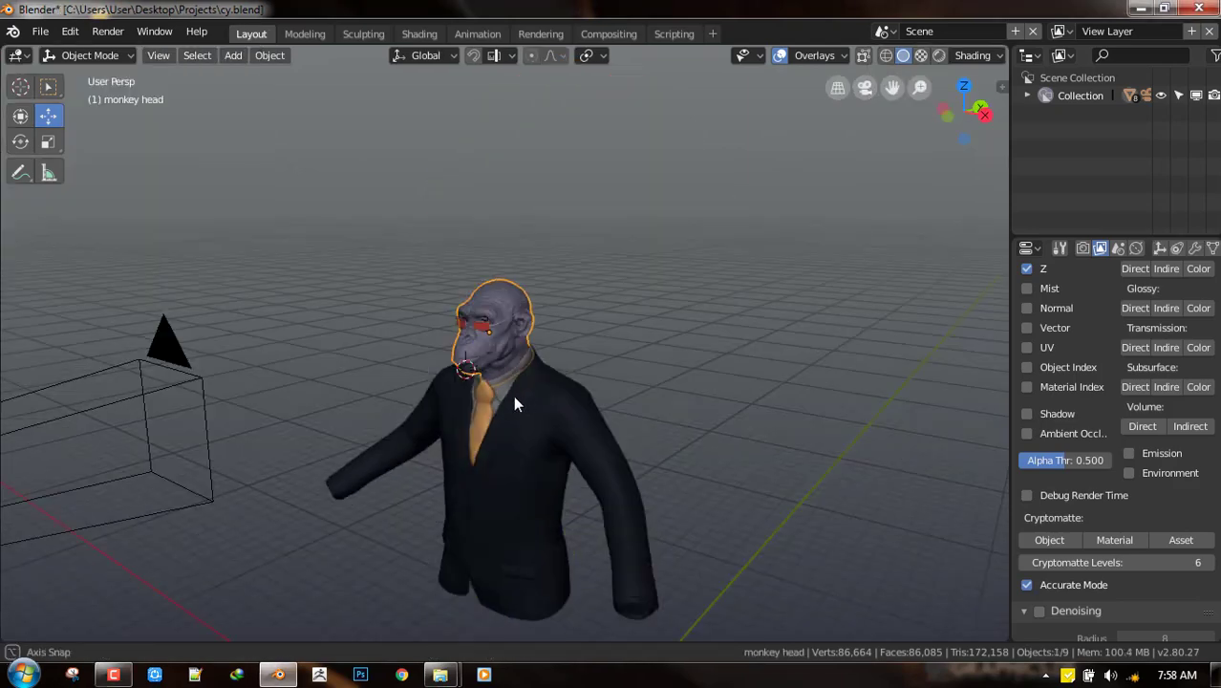
pyautogui.scroll(3, 517, 393)
pyautogui.click(619, 367)
pyautogui.moveTo(619, 368); pyautogui.dragTo(511, 420, button='middle')
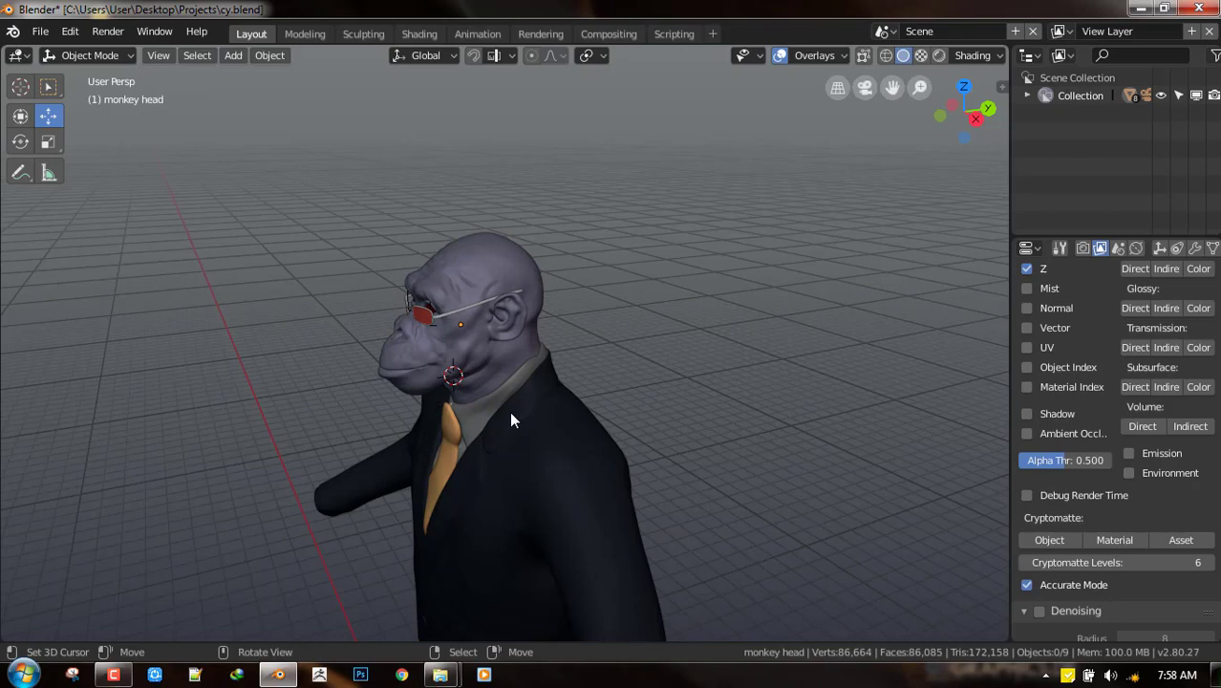
pyautogui.press('KP_0')
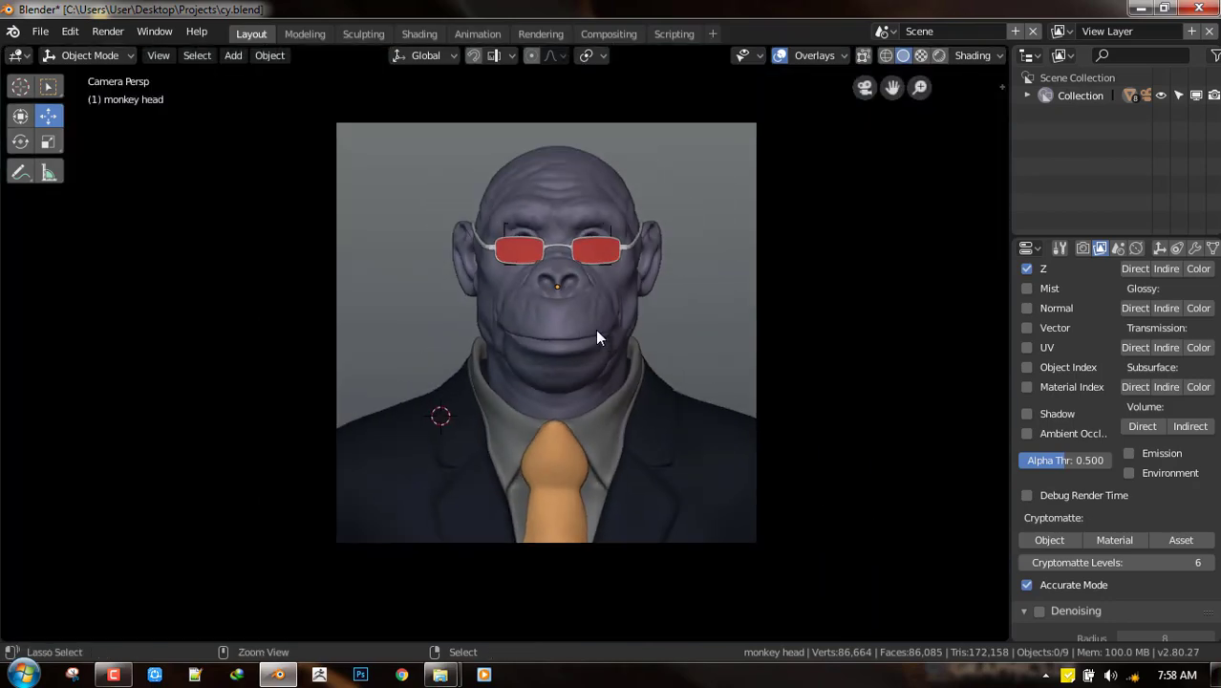
# Save the project, keeping the camera view framed on the monkey character.
pyautogui.hotkey('ctrl', 's')
pyautogui.click(595, 328)
pyautogui.scroll(2, 649, 310)
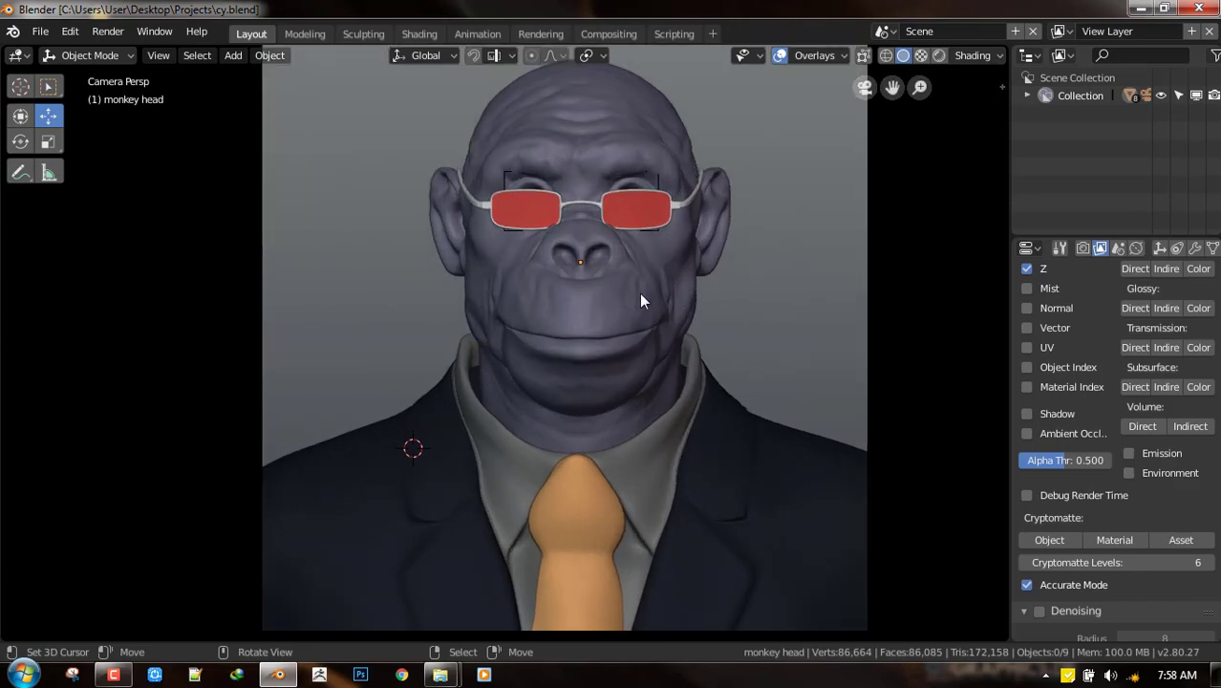
# Collapse the Filter and Denoising sections of the view layer properties and bring up the Cryptomatte pass options.
pyautogui.click(1082, 248)
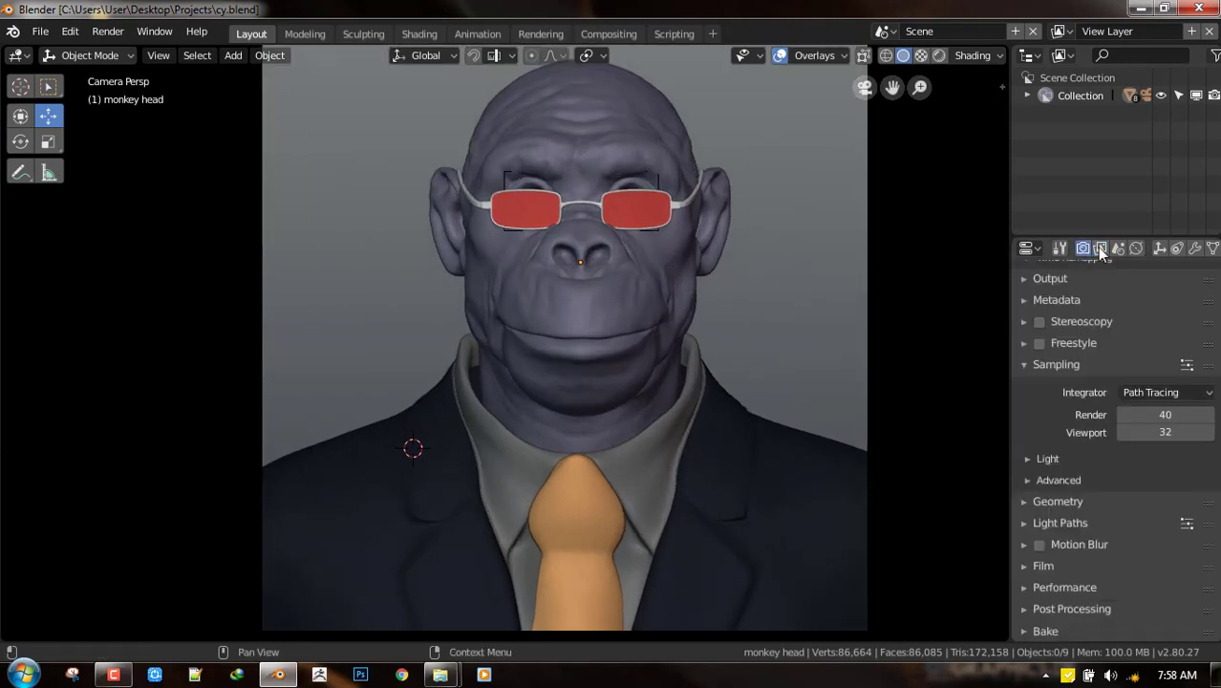
pyautogui.click(1099, 249)
pyautogui.scroll(6, 1104, 318)
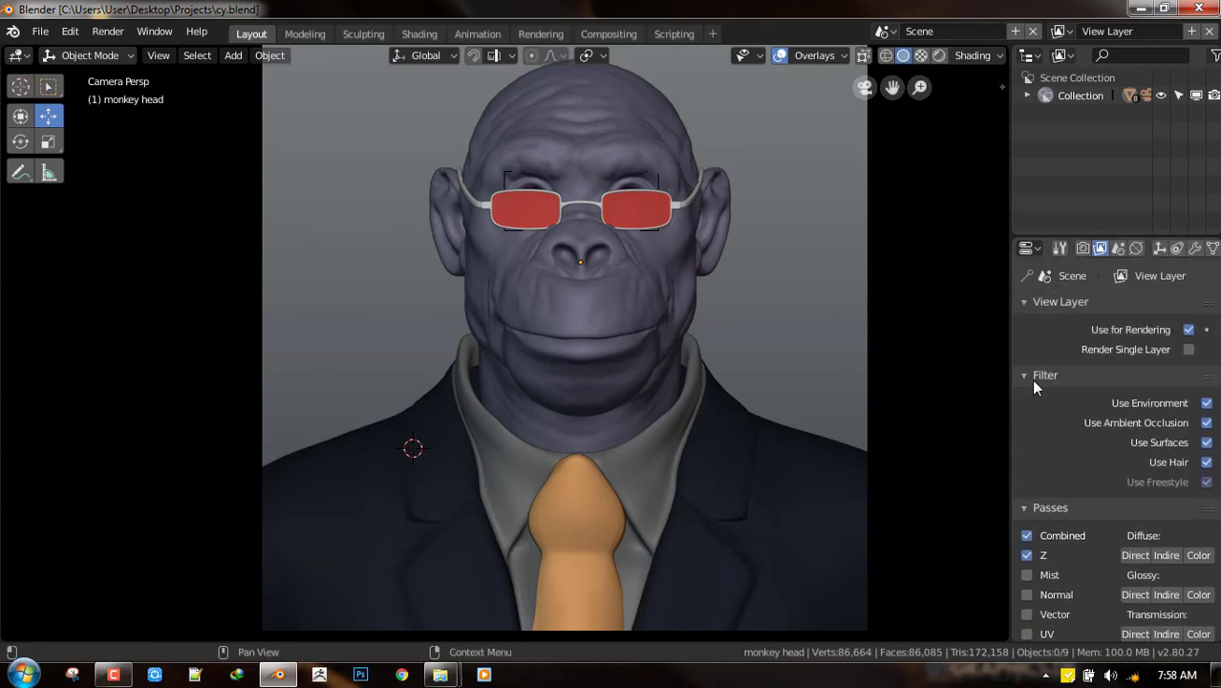
pyautogui.click(1031, 376)
pyautogui.click(1024, 397)
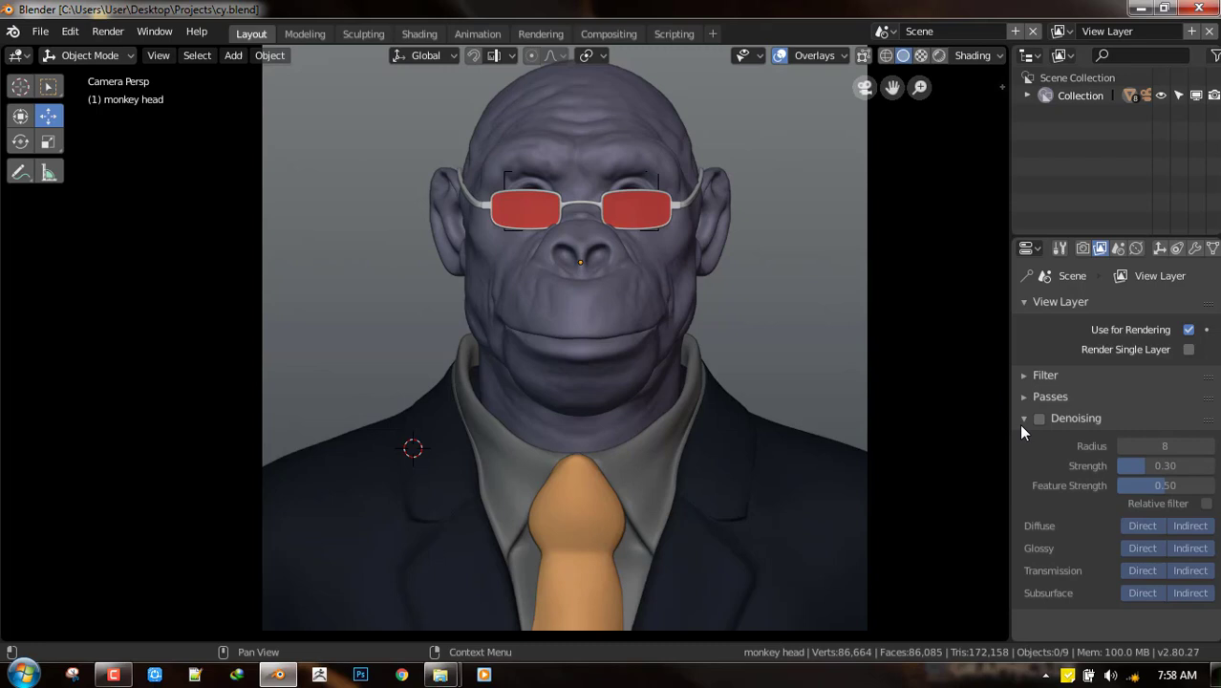
pyautogui.click(1023, 418)
pyautogui.click(1024, 397)
pyautogui.scroll(-1, 1100, 524)
pyautogui.scroll(-3, 1098, 518)
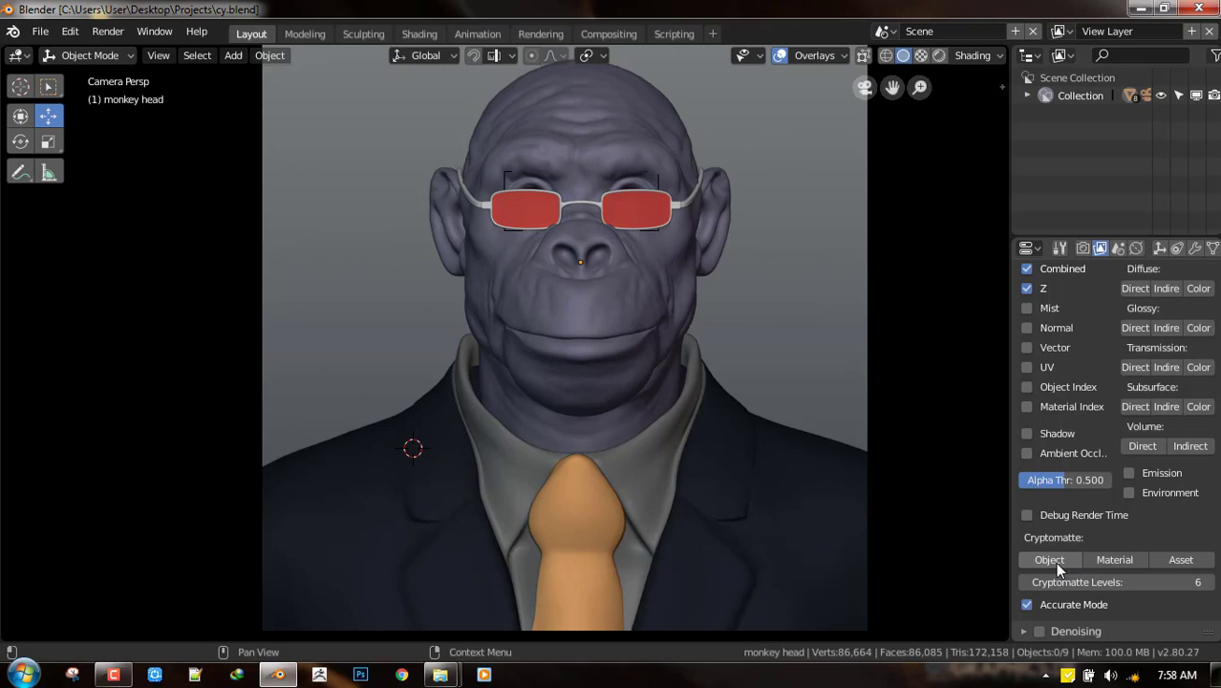
pyautogui.click(1114, 562)
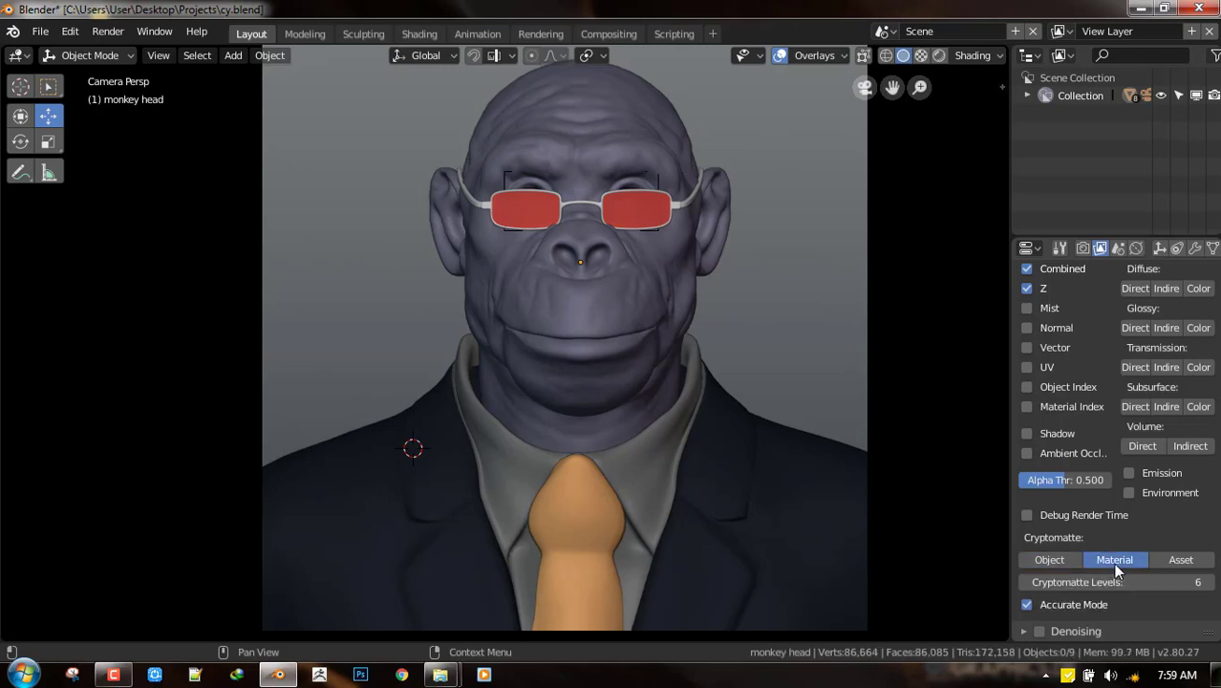
pyautogui.click(1114, 562)
pyautogui.click(1177, 561)
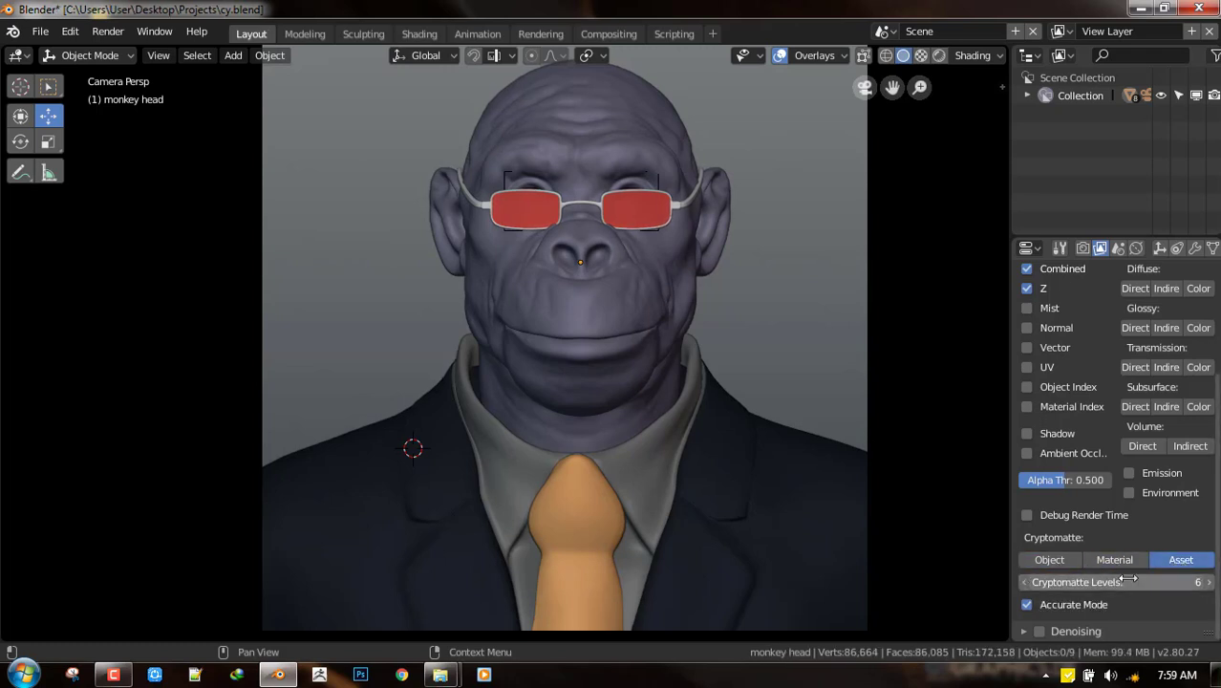
pyautogui.click(1181, 560)
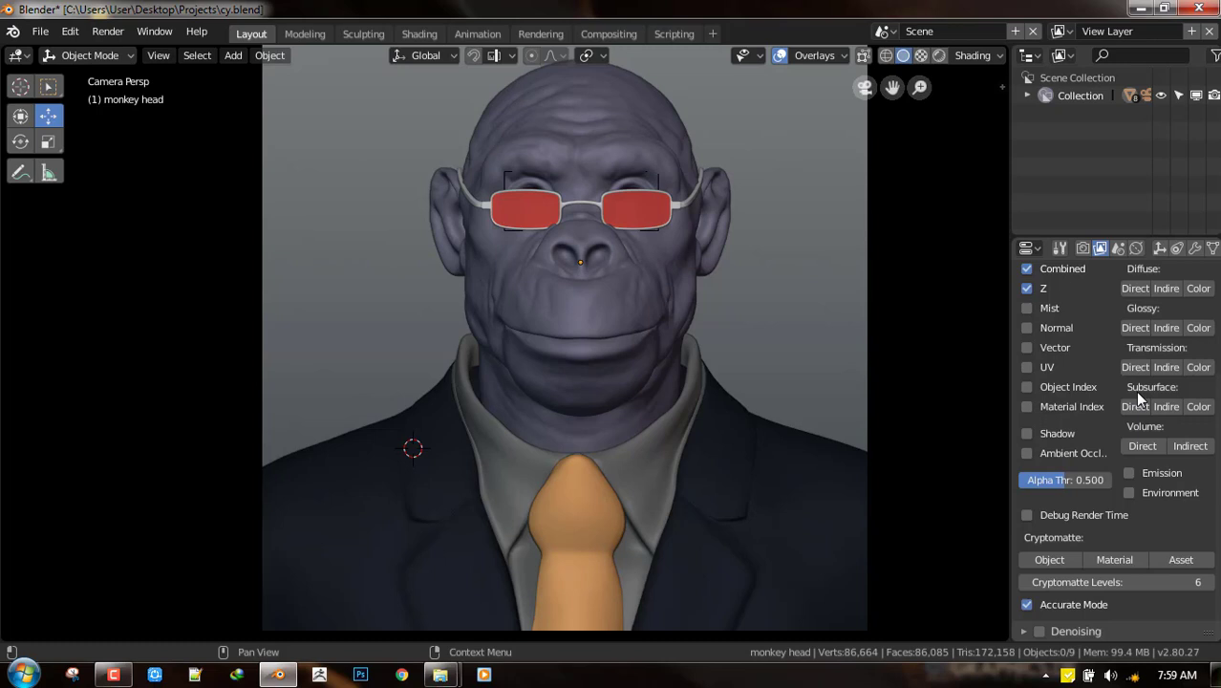
pyautogui.click(1117, 560)
pyautogui.click(1054, 560)
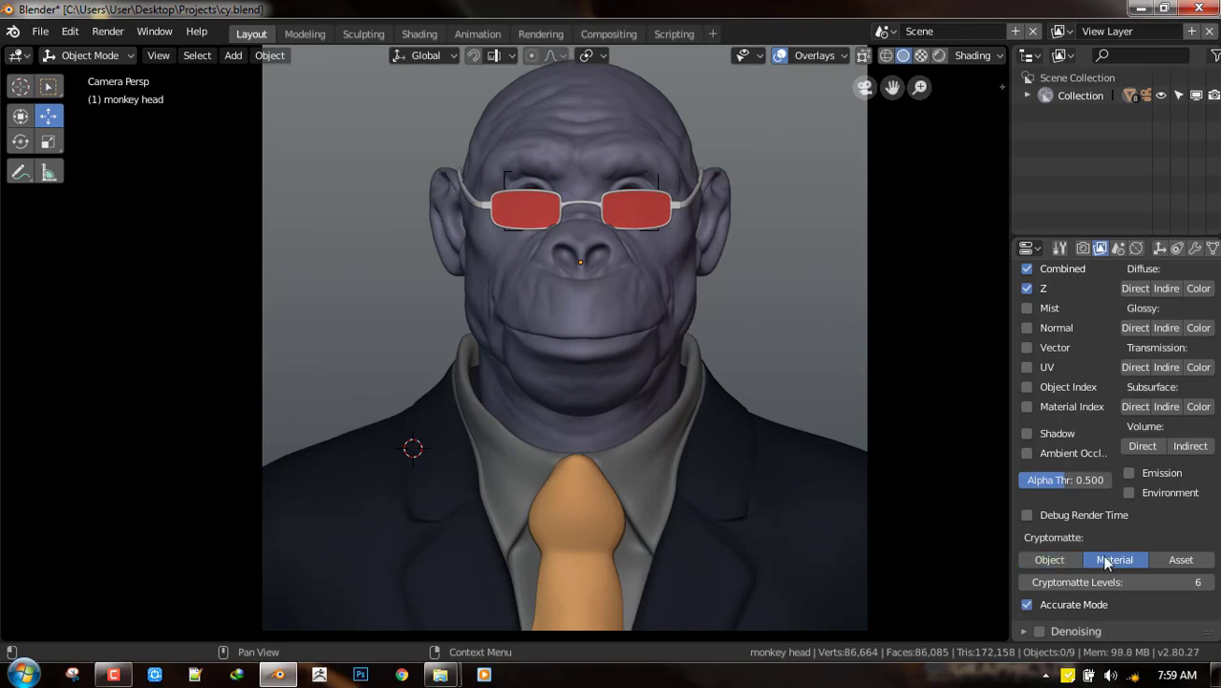
pyautogui.click(1105, 562)
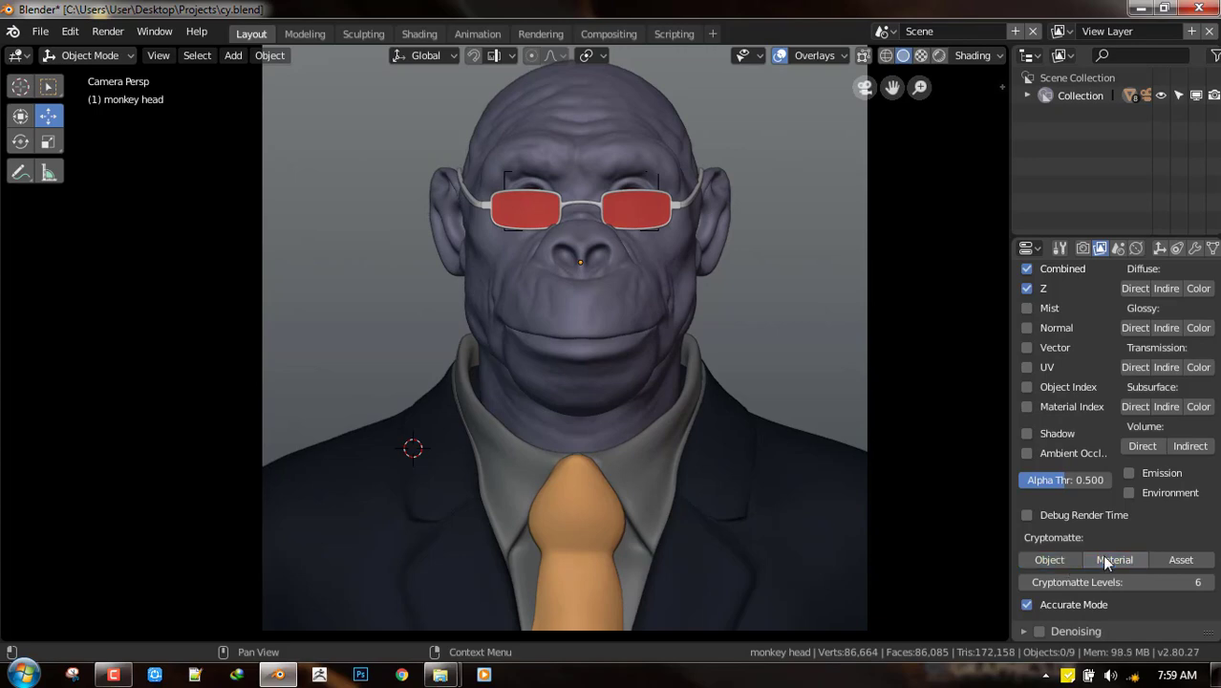
# Select the monkey head, examine how it sits as a separate object on the suit, and return to the camera view.
pyautogui.moveTo(551, 360); pyautogui.dragTo(524, 353, button='middle')
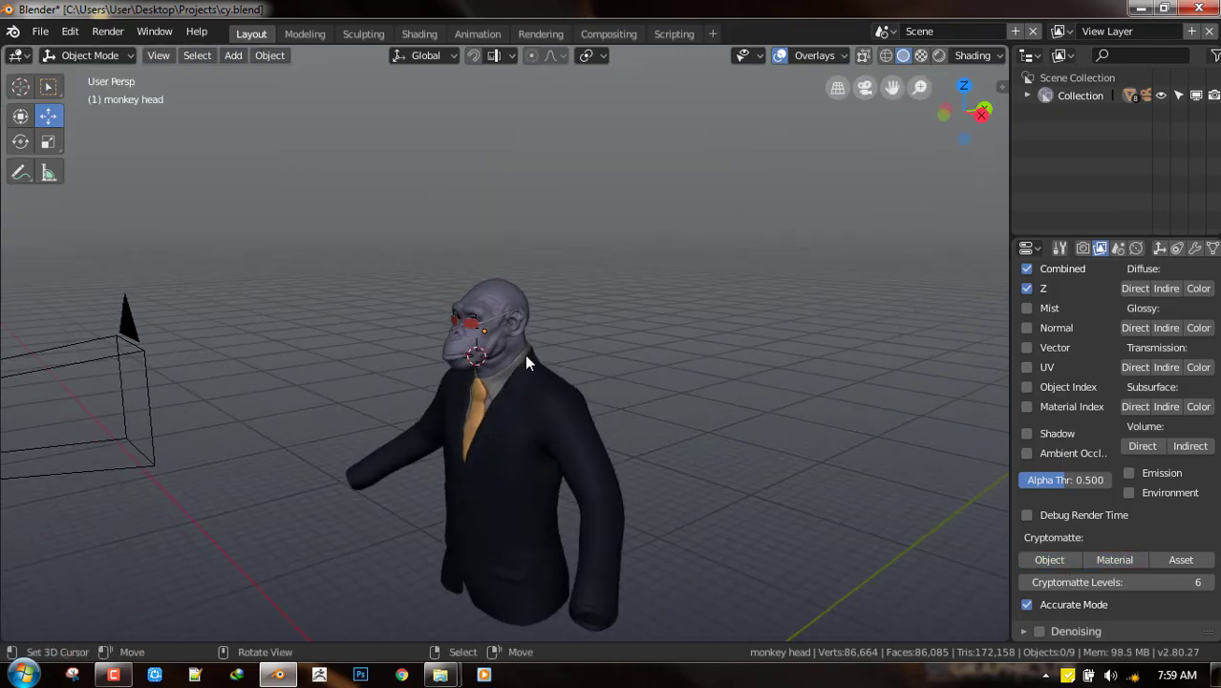
pyautogui.scroll(4, 510, 334)
pyautogui.click(510, 334)
pyautogui.keyDown('ctrl'); pyautogui.scroll(-2, 514, 335); pyautogui.keyUp('ctrl')
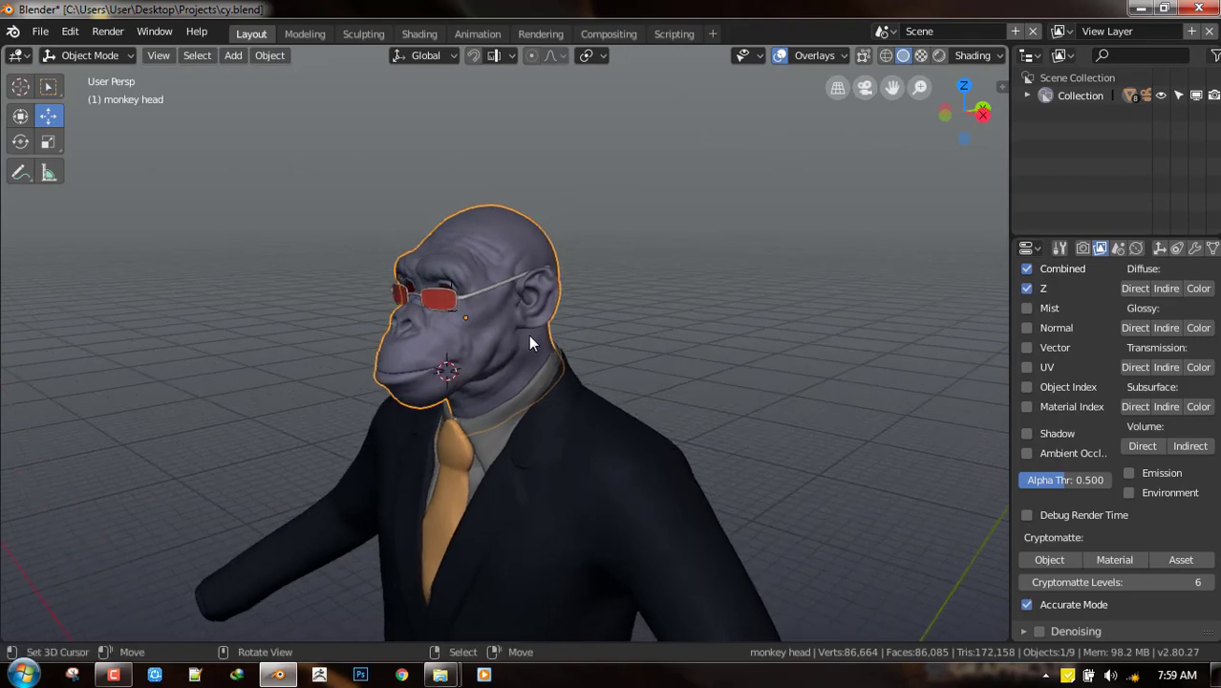
pyautogui.moveTo(551, 376); pyautogui.dragTo(577, 377, button='middle')
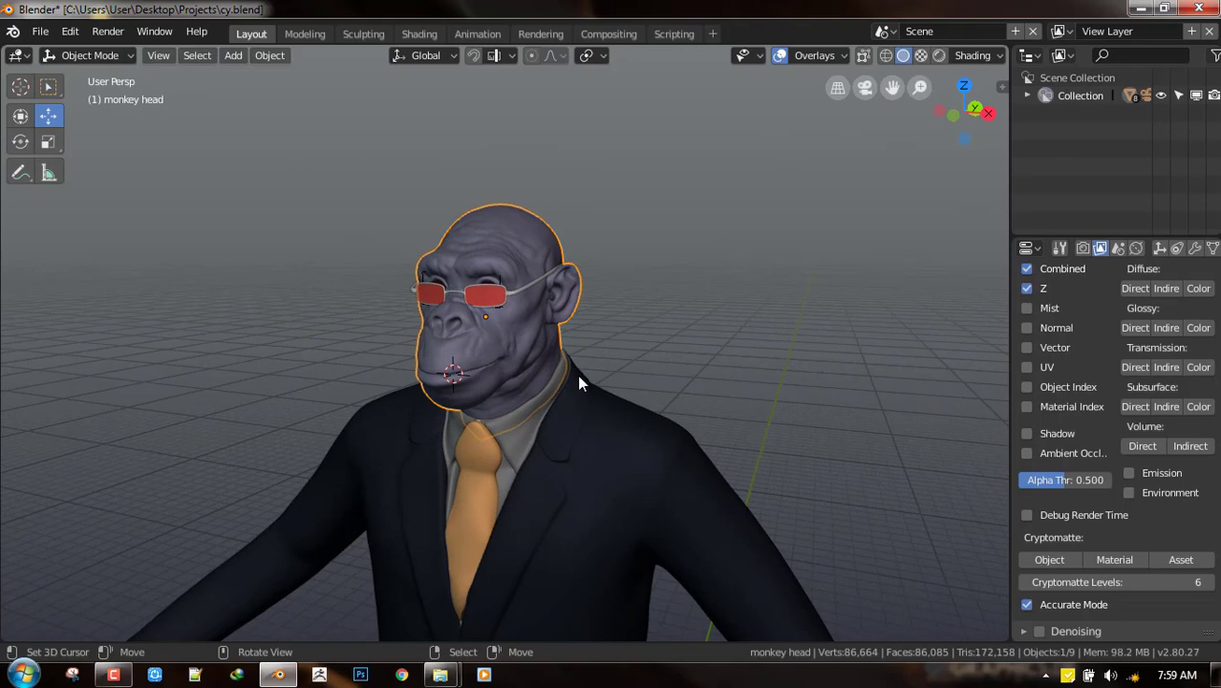
pyautogui.moveTo(578, 377); pyautogui.dragTo(531, 353, button='middle')
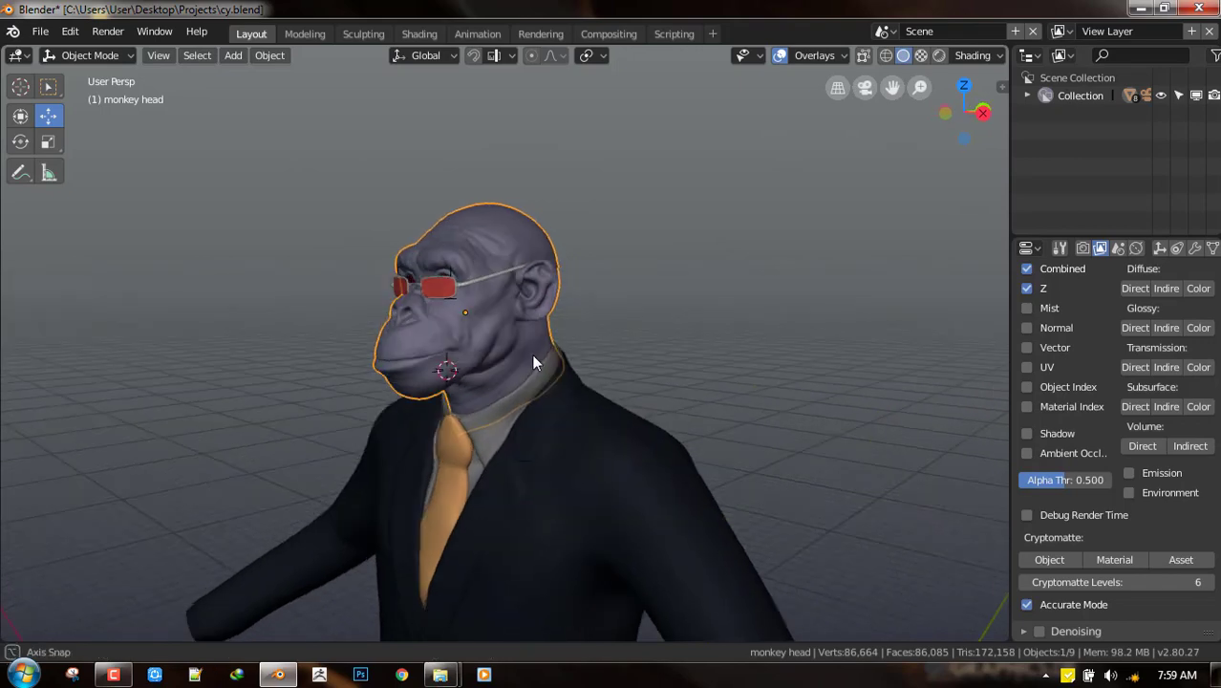
pyautogui.scroll(3, 531, 353)
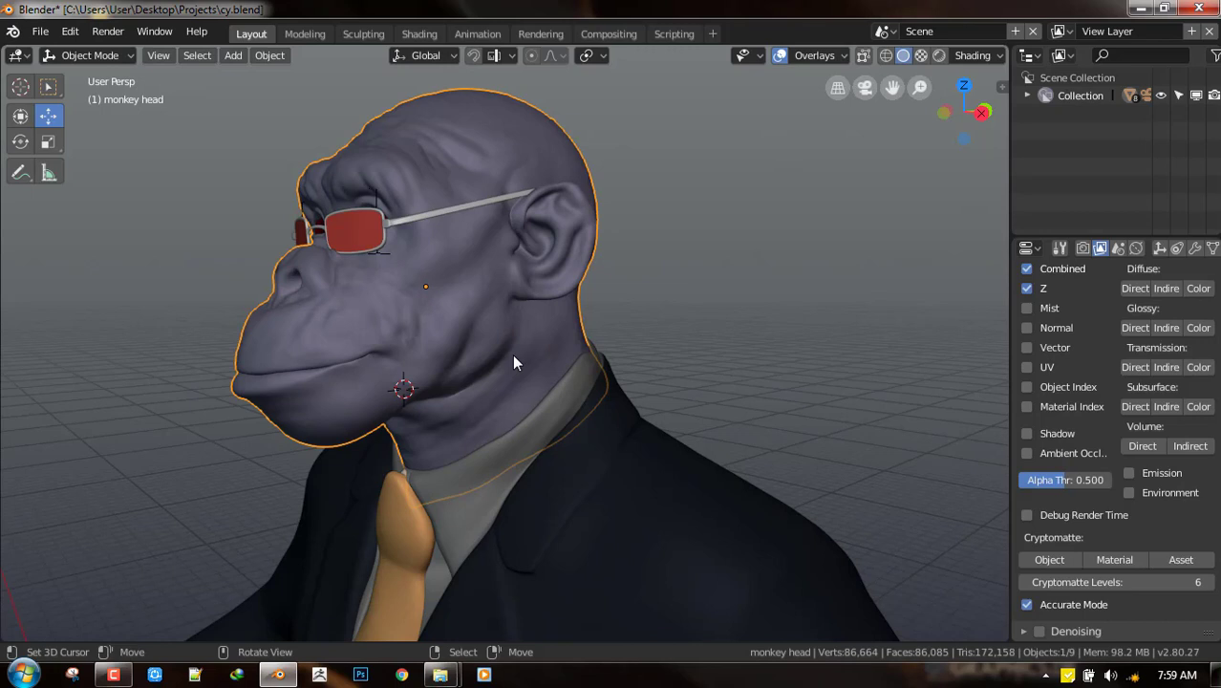
pyautogui.press('KP_0')
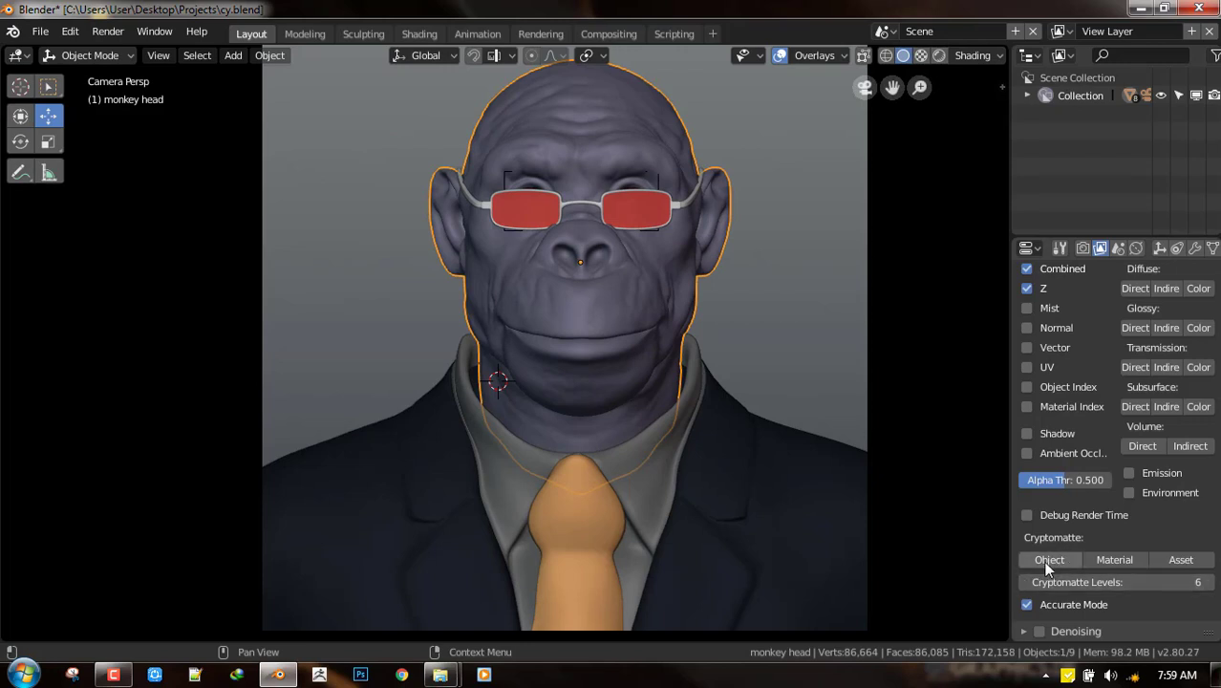
# Enable the Cryptomatte Object pass for the view layer and save the project.
pyautogui.scroll(-3, 679, 470)
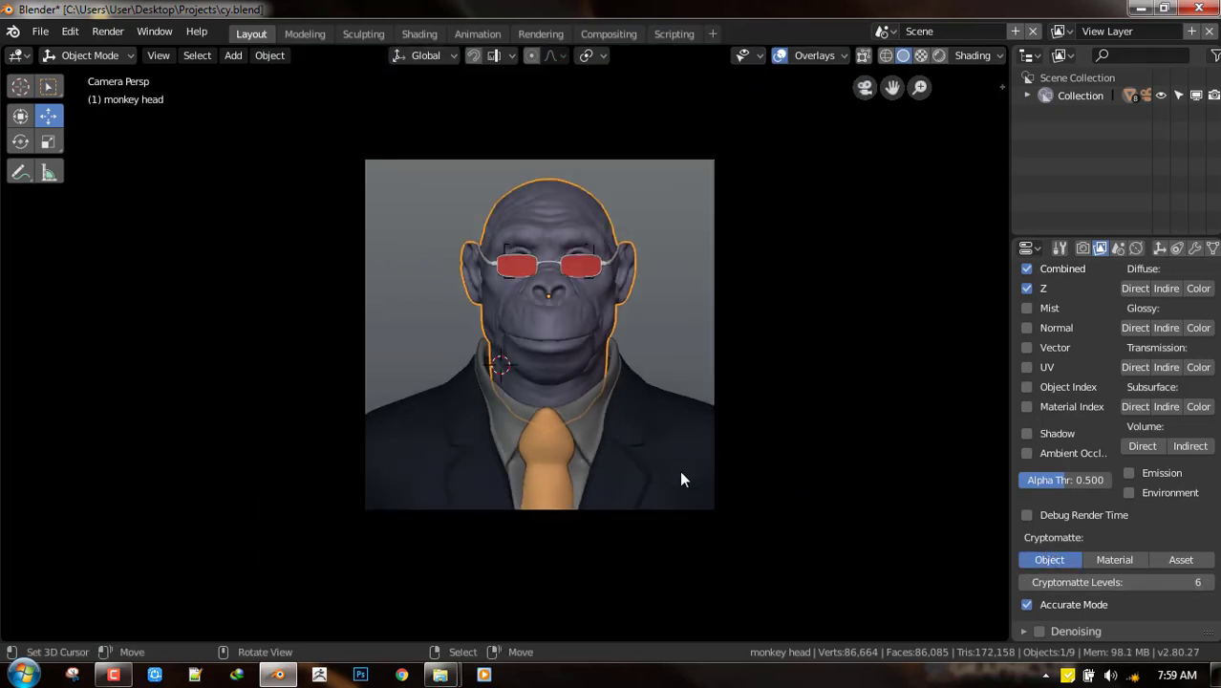
pyautogui.hotkey('ctrl', 's')
pyautogui.click(685, 467)
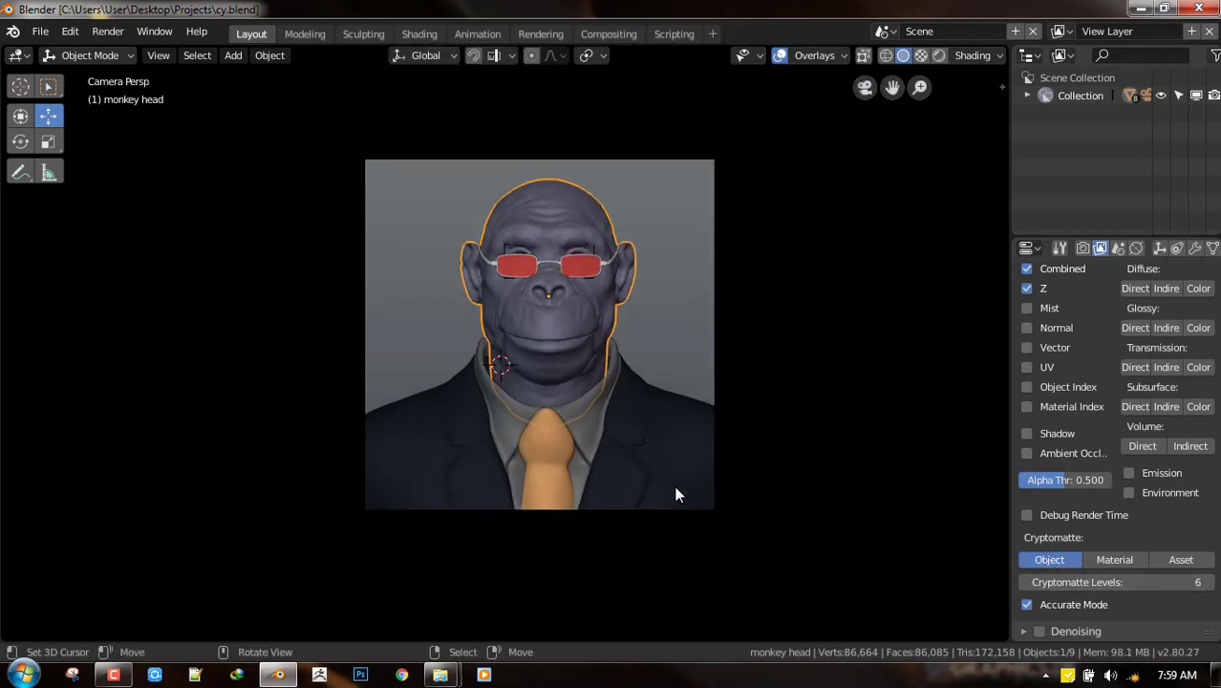
# Render the camera view, and save the project in the Compositing workspace.
pyautogui.press('F12')
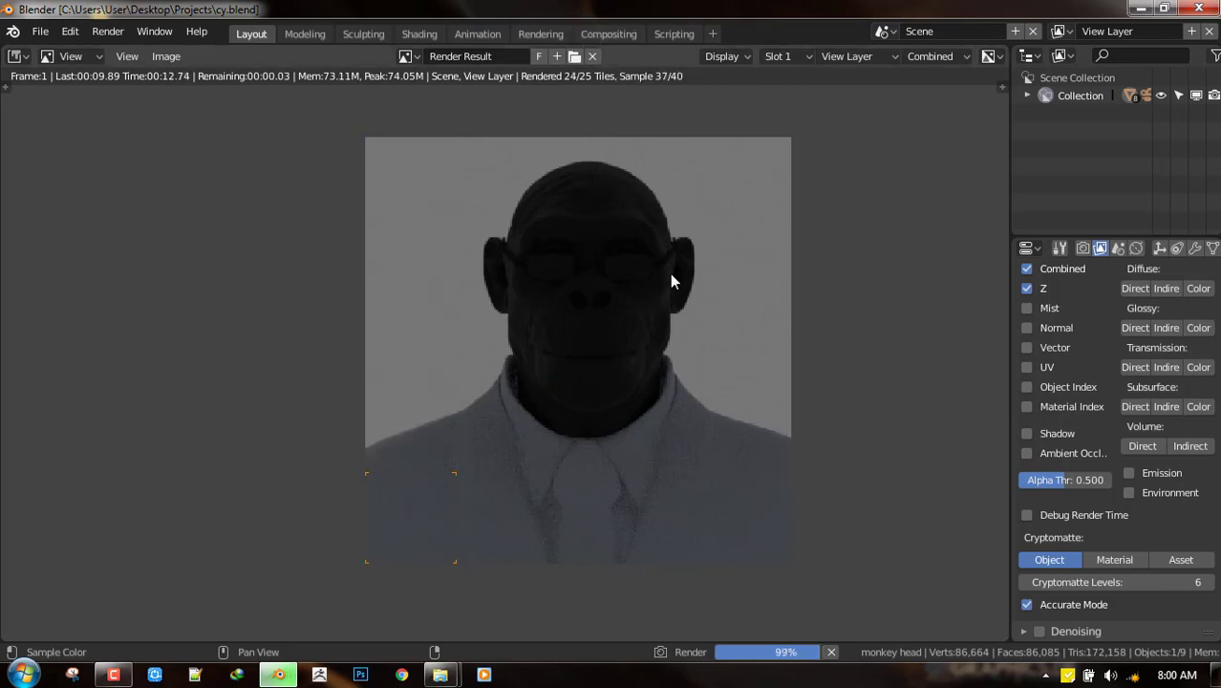
pyautogui.click(607, 37)
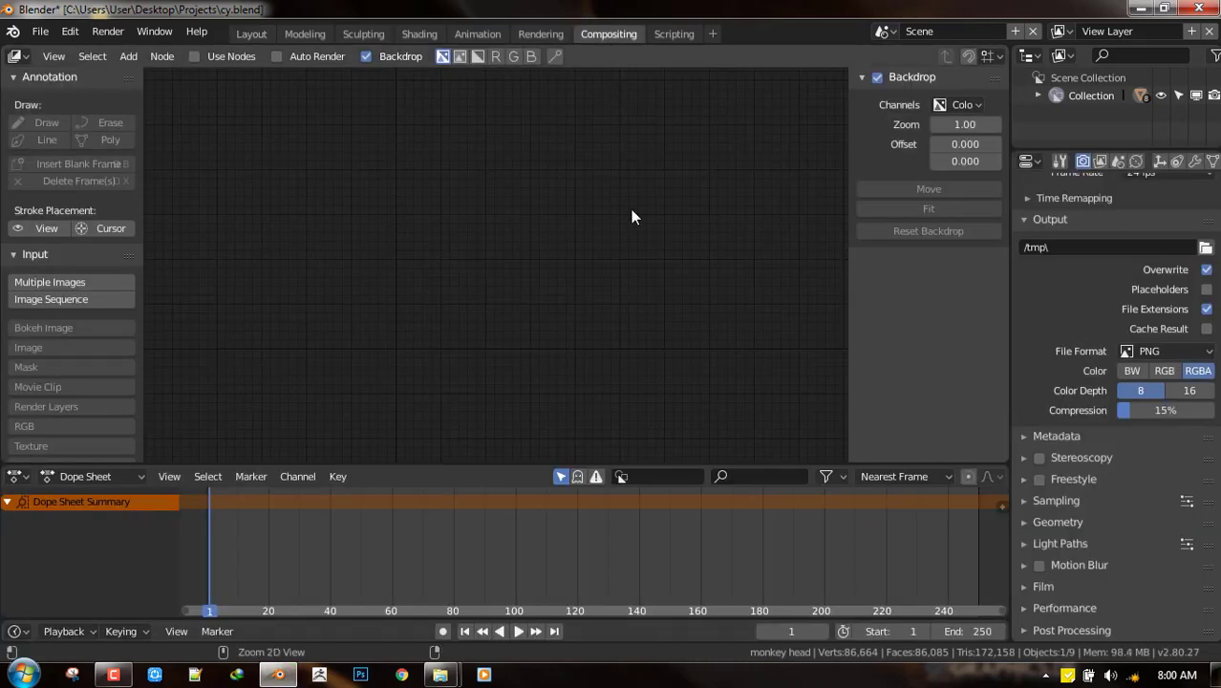
pyautogui.hotkey('ctrl', 's')
pyautogui.click(631, 209)
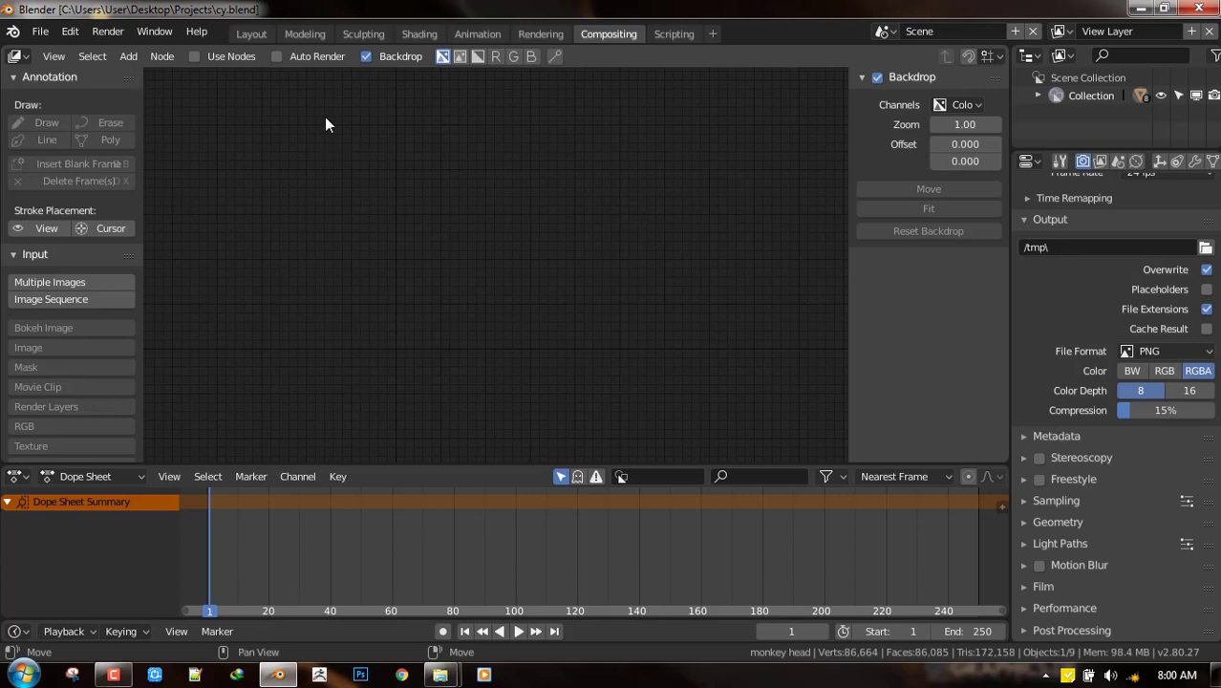
# Enable nodes in the compositor and examine the CryptoObject outputs of the Render Layers node.
pyautogui.click(221, 60)
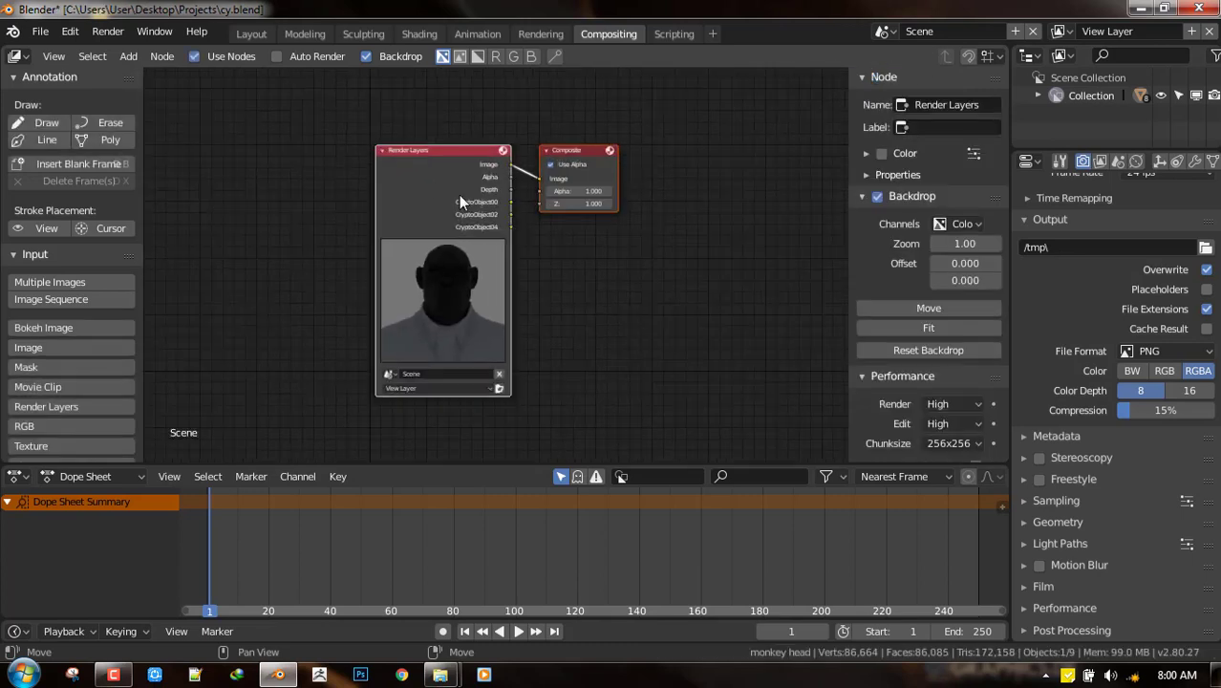
pyautogui.scroll(2, 536, 172)
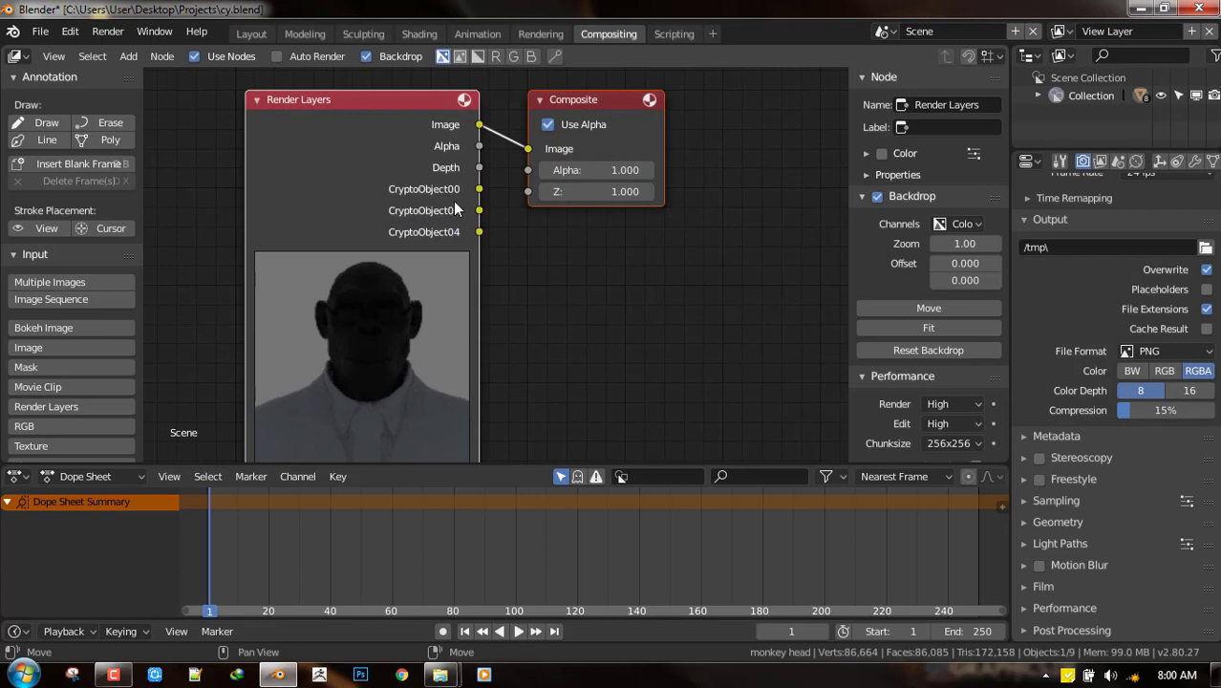
pyautogui.scroll(2, 462, 194)
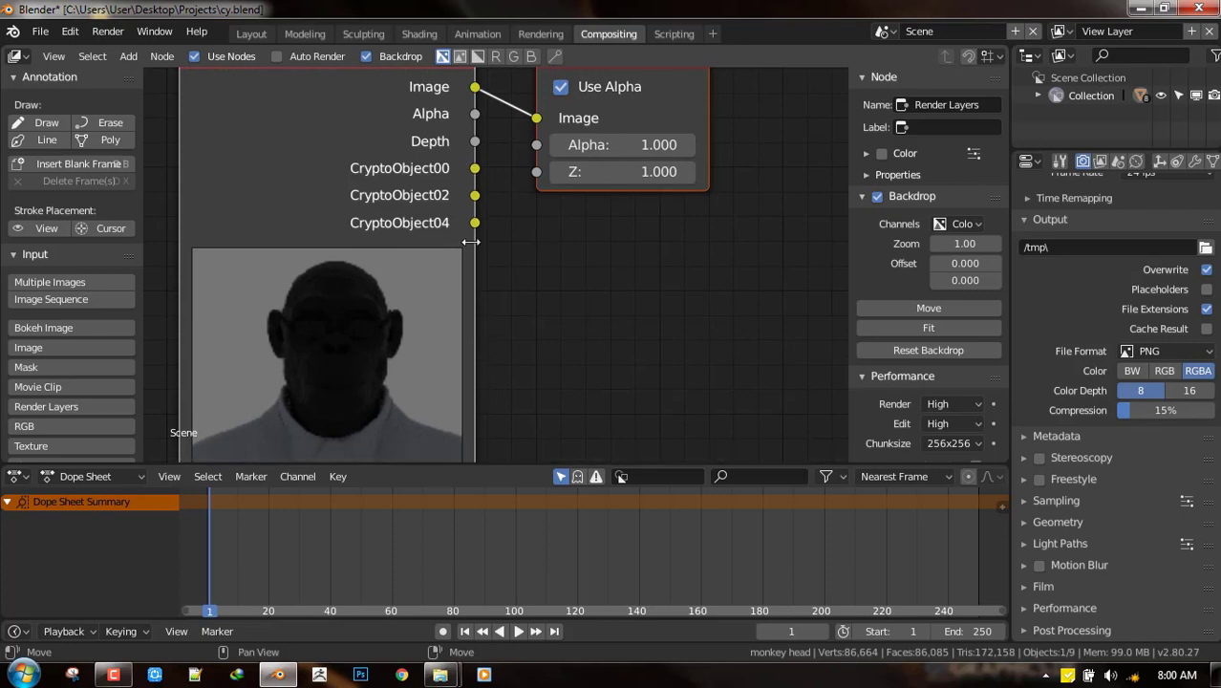
pyautogui.scroll(-1, 475, 272)
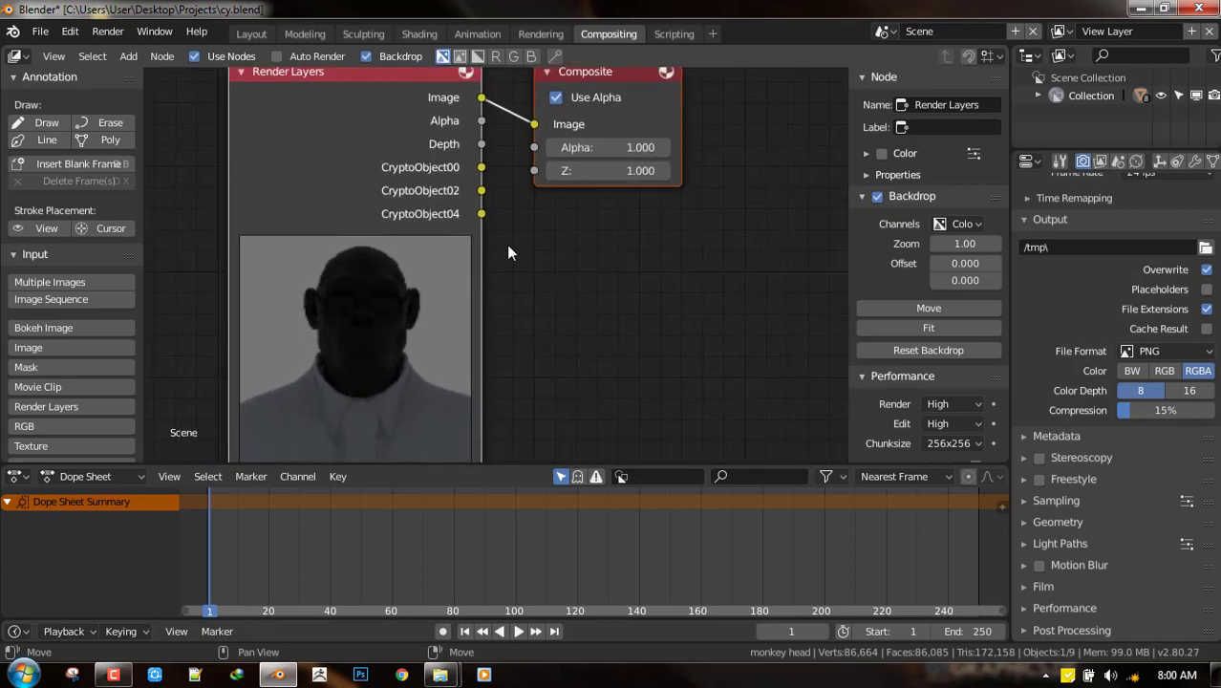
pyautogui.scroll(1, 540, 230)
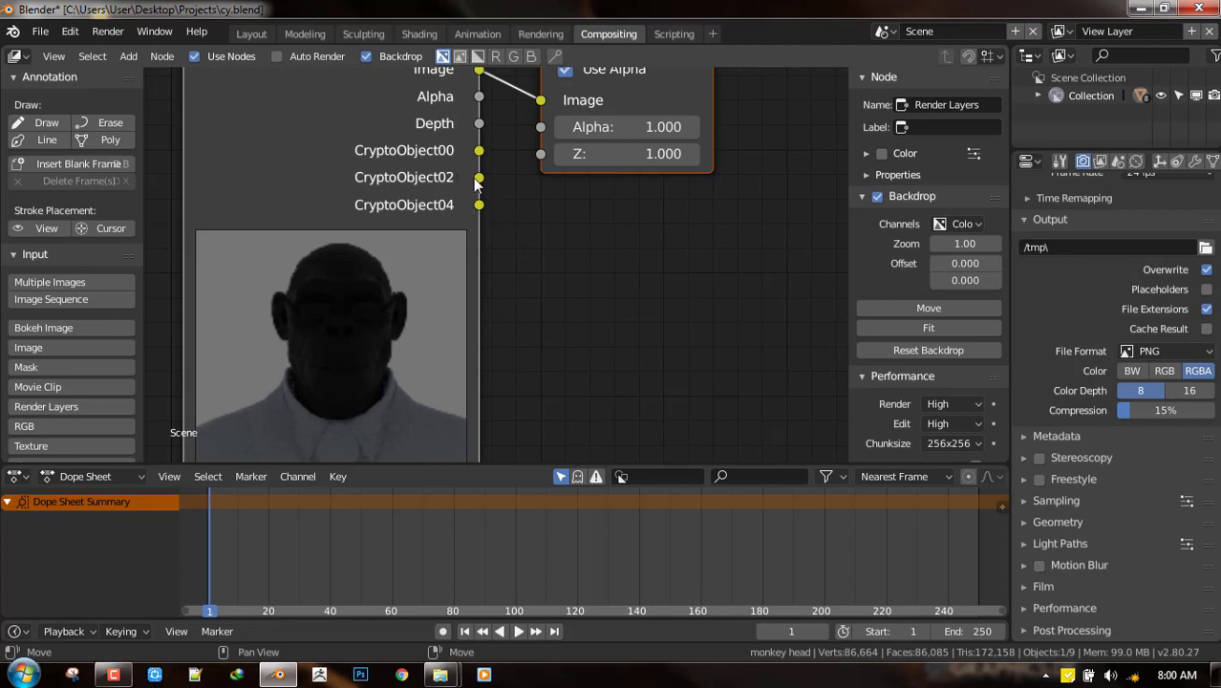
pyautogui.moveTo(481, 197); pyautogui.dragTo(535, 233, button='middle')
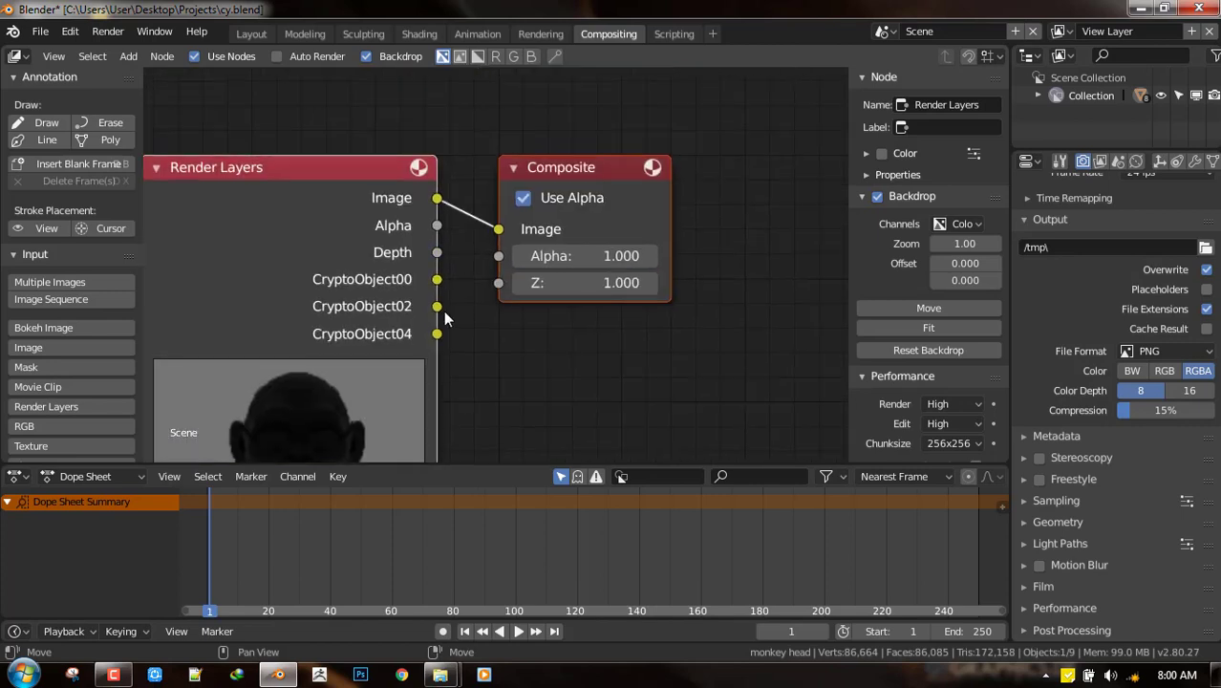
# Move the Render Layers and Composite nodes apart to leave room for more nodes between them.
pyautogui.moveTo(542, 169); pyautogui.dragTo(671, 119)
pyautogui.moveTo(349, 287); pyautogui.dragTo(309, 194)
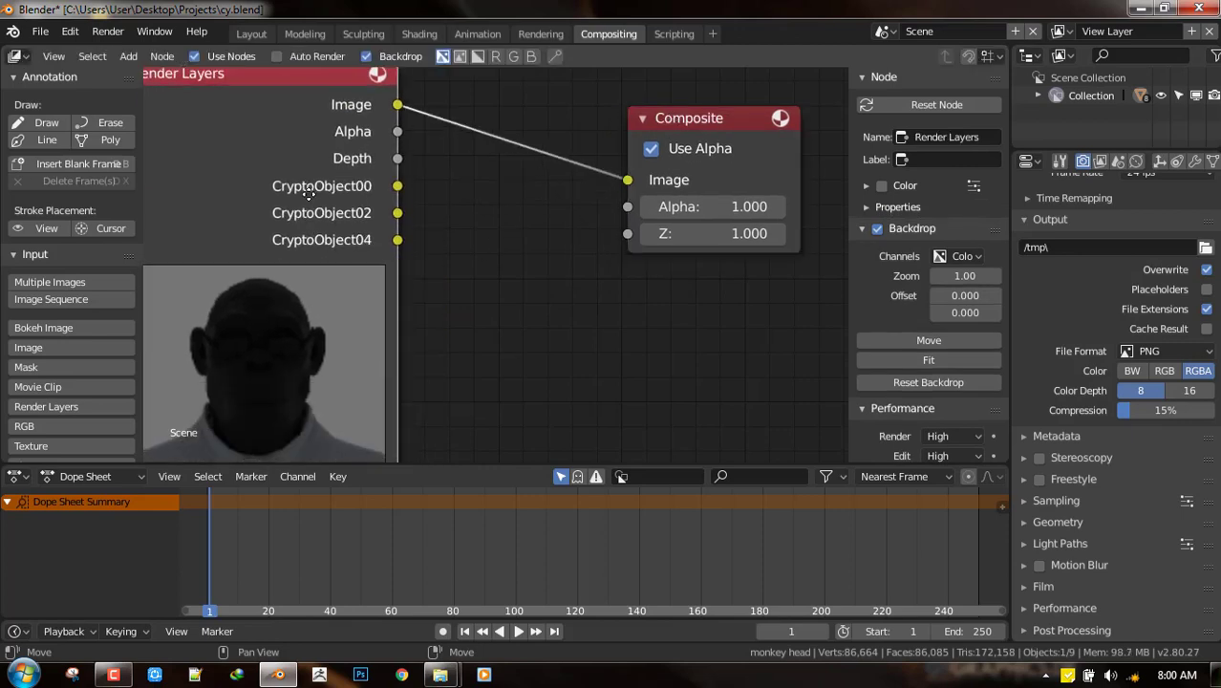
pyautogui.scroll(-1, 500, 249)
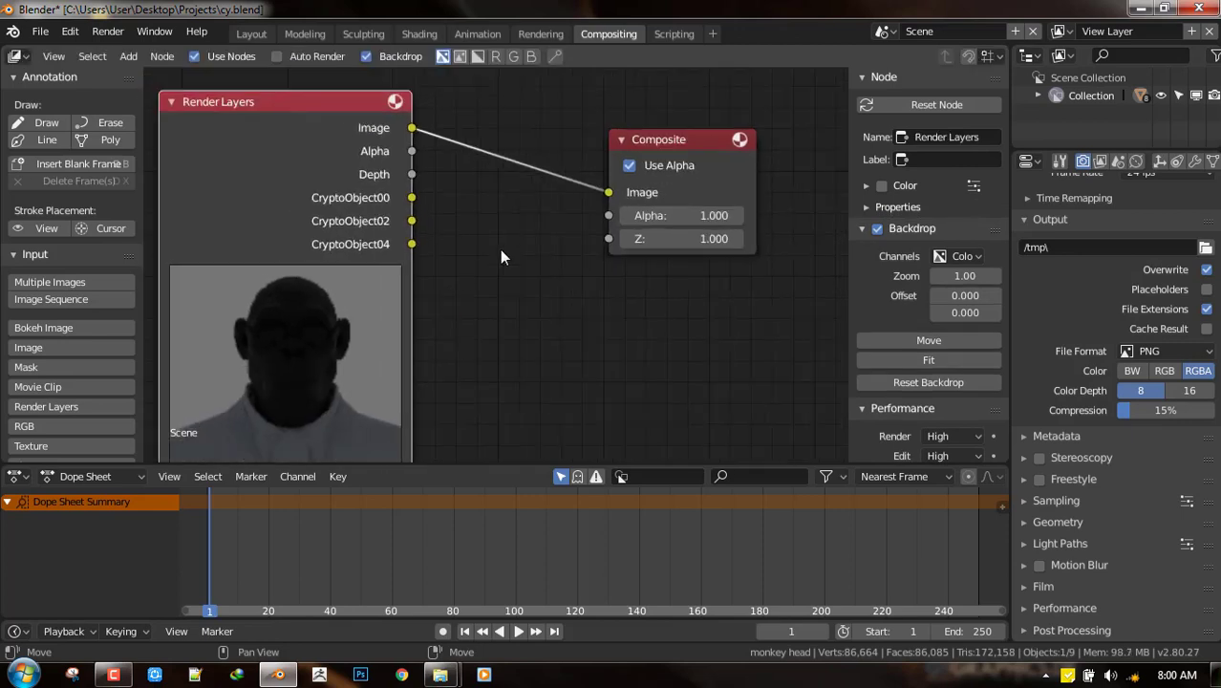
pyautogui.moveTo(500, 249); pyautogui.dragTo(606, 222, button='middle')
pyautogui.moveTo(606, 221); pyautogui.dragTo(692, 139)
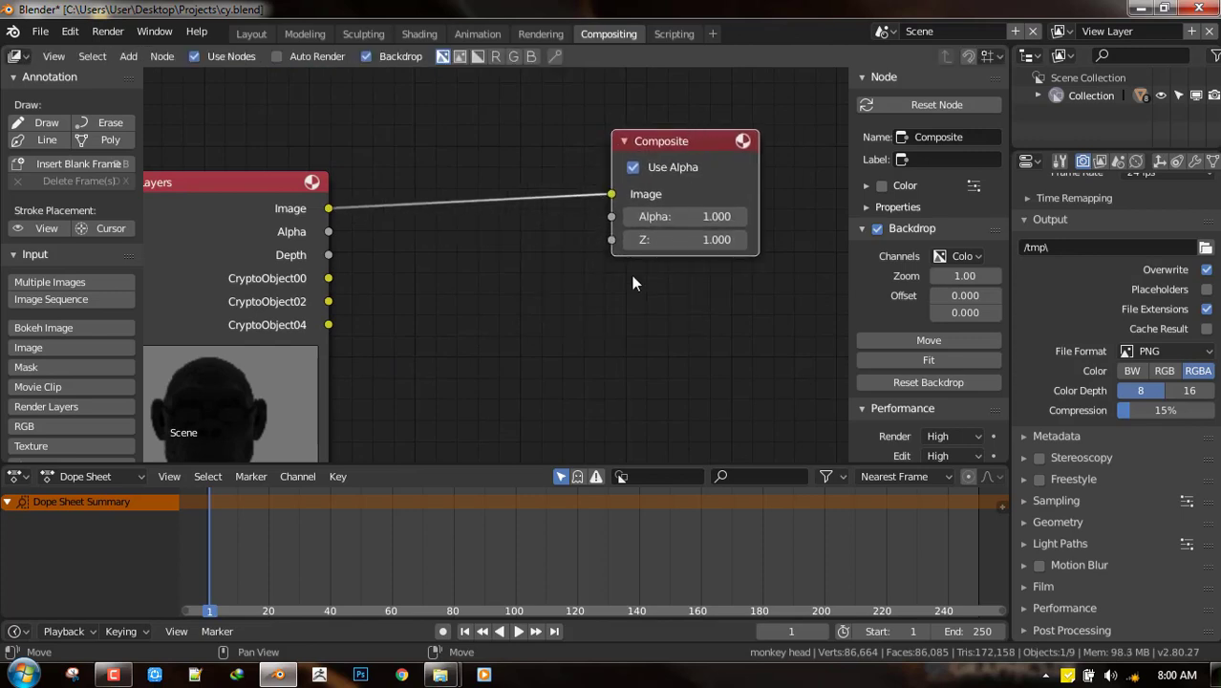
# Attach a Viewer node to the Render Layers node and preview its CryptoObject00 output on the backdrop.
pyautogui.moveTo(544, 325); pyautogui.dragTo(655, 169, button='middle')
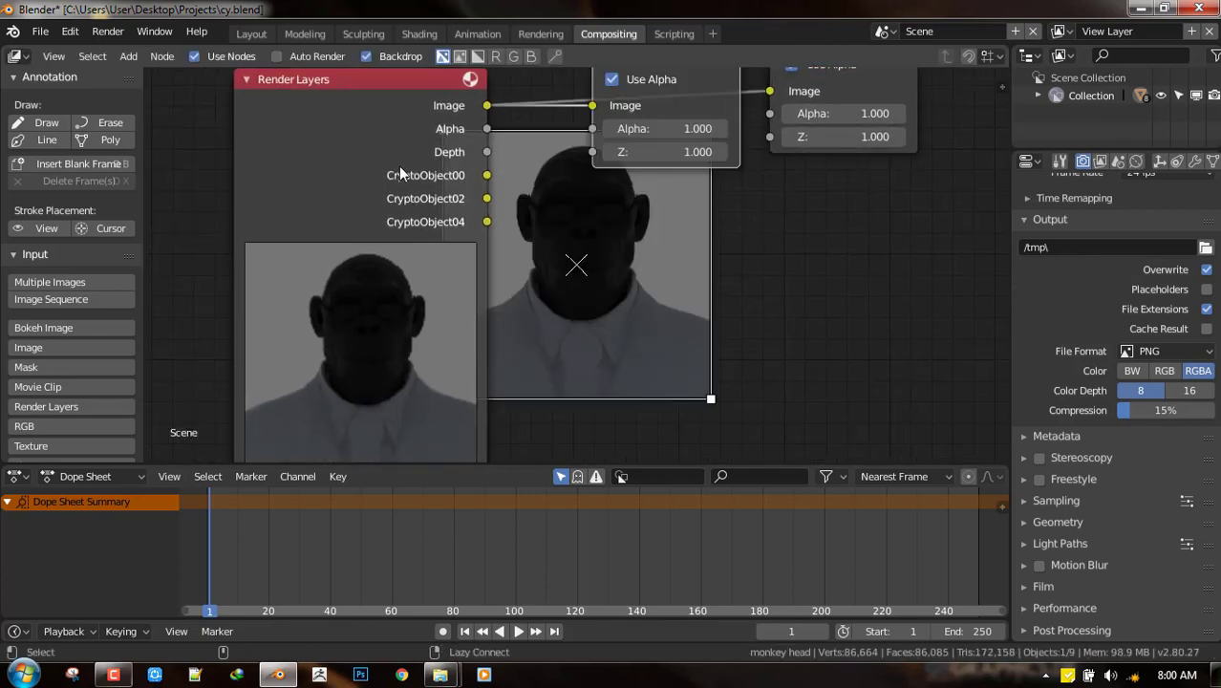
pyautogui.keyDown('ctrl'); pyautogui.keyDown('shift'); pyautogui.click(398, 166); pyautogui.keyUp('shift'); pyautogui.keyUp('ctrl')
pyautogui.keyDown('ctrl'); pyautogui.keyDown('shift'); pyautogui.click(439, 151); pyautogui.keyUp('shift'); pyautogui.keyUp('ctrl')
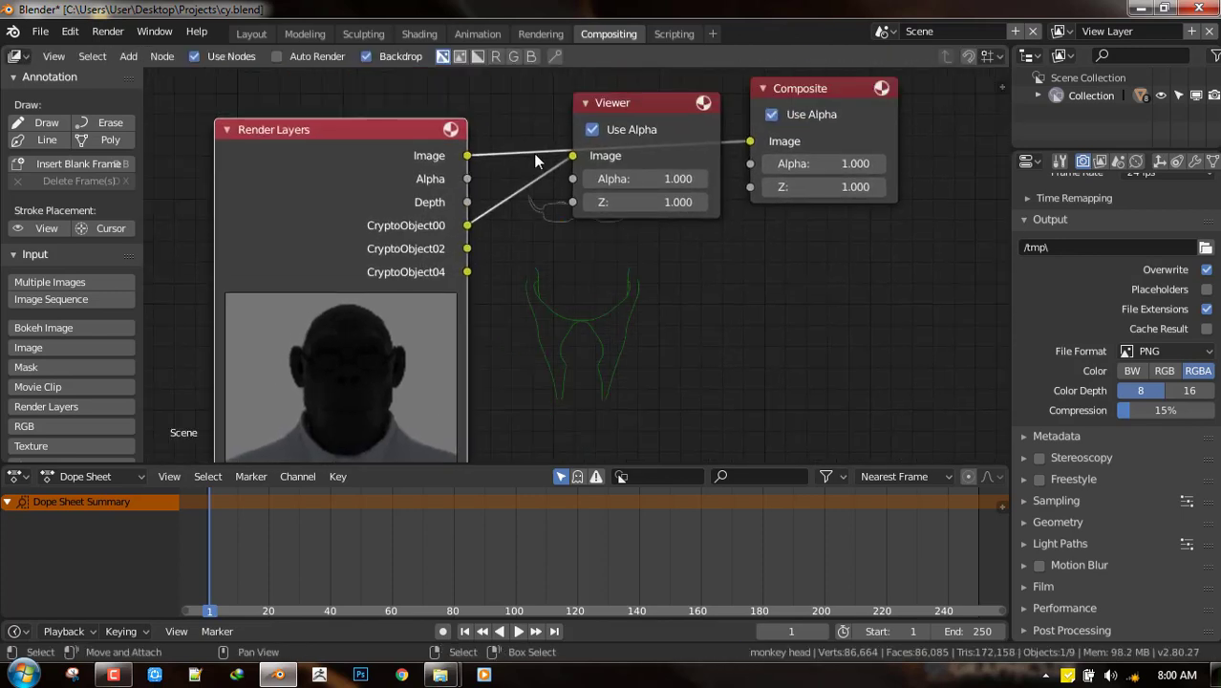
# Move the Viewer node out of the way and preview the CryptoObject02 and CryptoObject04 outputs of the Render Layers node.
pyautogui.moveTo(625, 103); pyautogui.dragTo(920, 226)
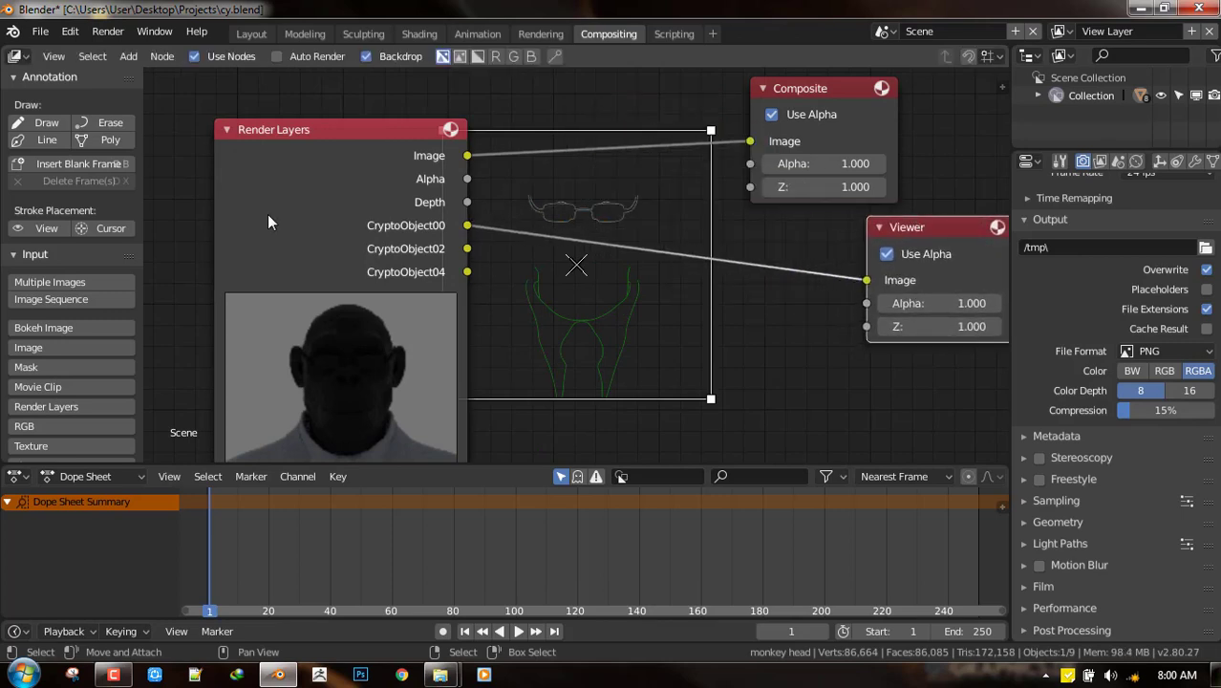
pyautogui.keyDown('ctrl'); pyautogui.keyDown('shift'); pyautogui.click(268, 222); pyautogui.keyUp('shift'); pyautogui.keyUp('ctrl')
pyautogui.keyDown('ctrl'); pyautogui.keyDown('shift'); pyautogui.click(267, 221); pyautogui.keyUp('shift'); pyautogui.keyUp('ctrl')
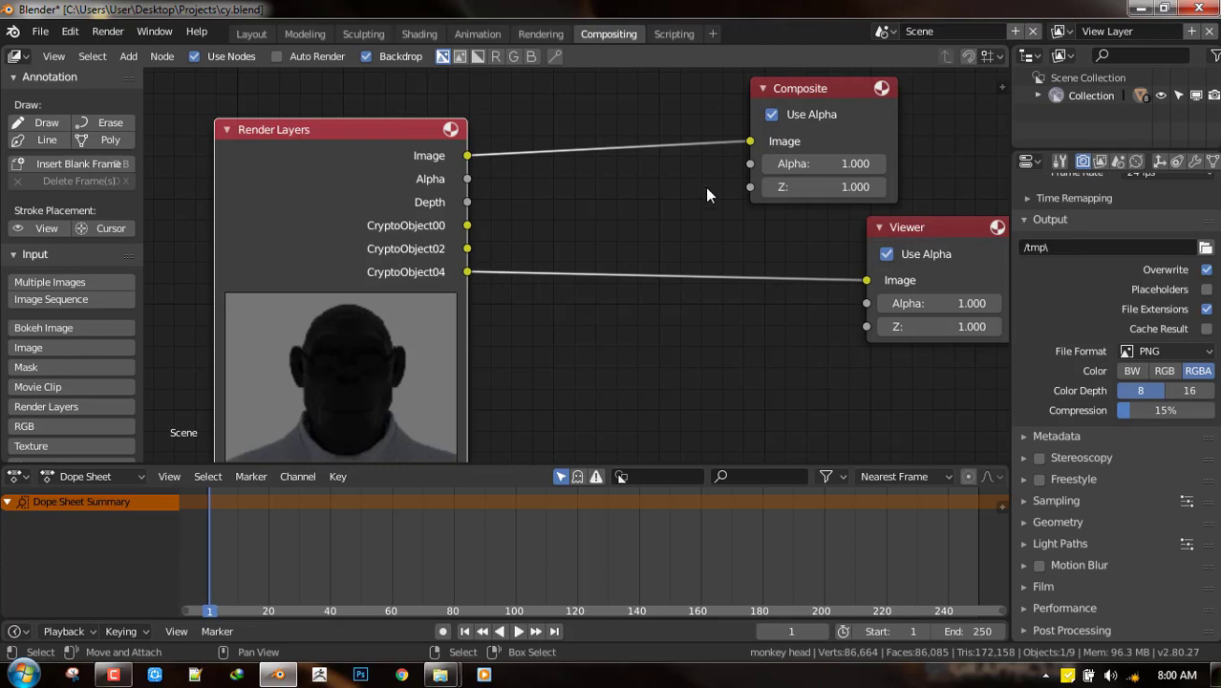
# Insert a Cryptomatte node between Render Layers and Viewer, move the Composite node clear of it, and save the project.
pyautogui.hotkey('shift', 'a')
pyautogui.moveTo(666, 339)
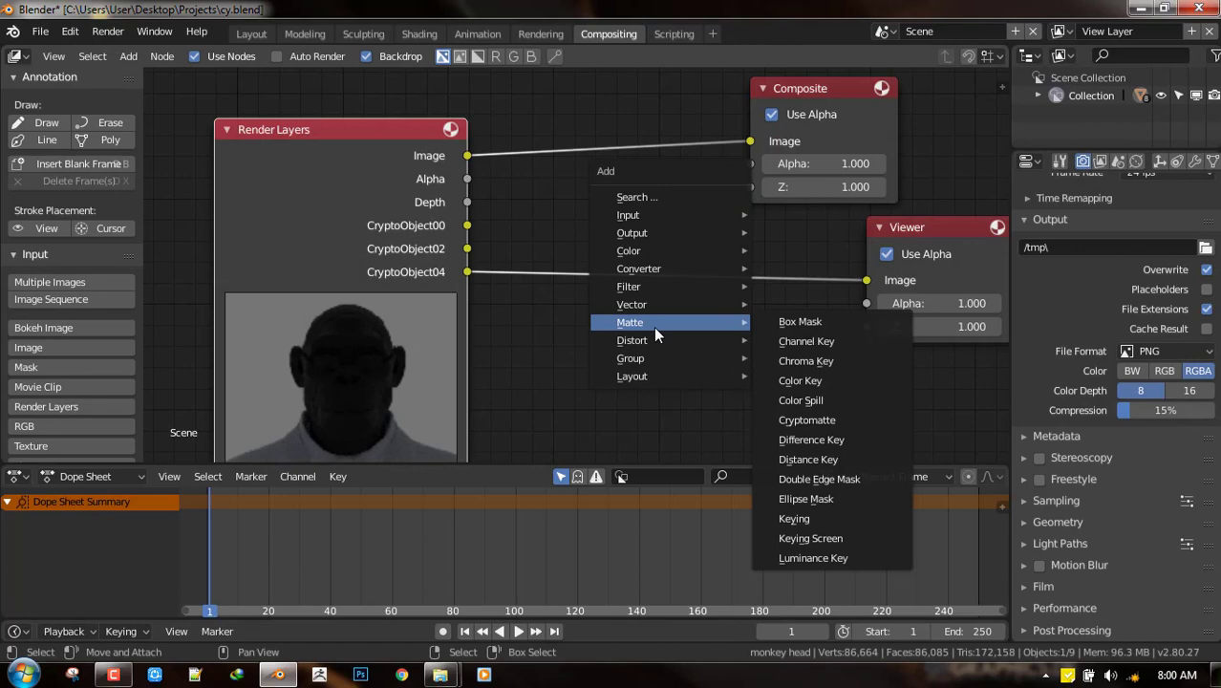
pyautogui.click(811, 424)
pyautogui.click(634, 217)
pyautogui.scroll(-2, 638, 292)
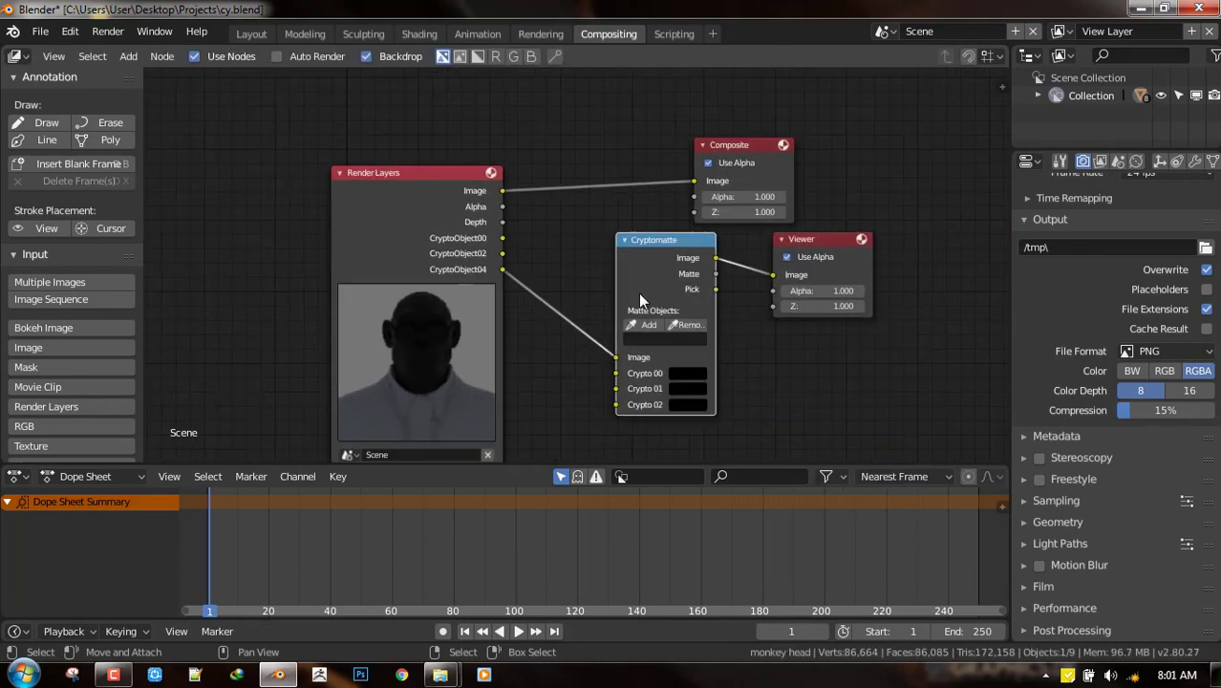
pyautogui.moveTo(638, 293); pyautogui.dragTo(646, 269, button='middle')
pyautogui.moveTo(764, 124); pyautogui.dragTo(827, 96)
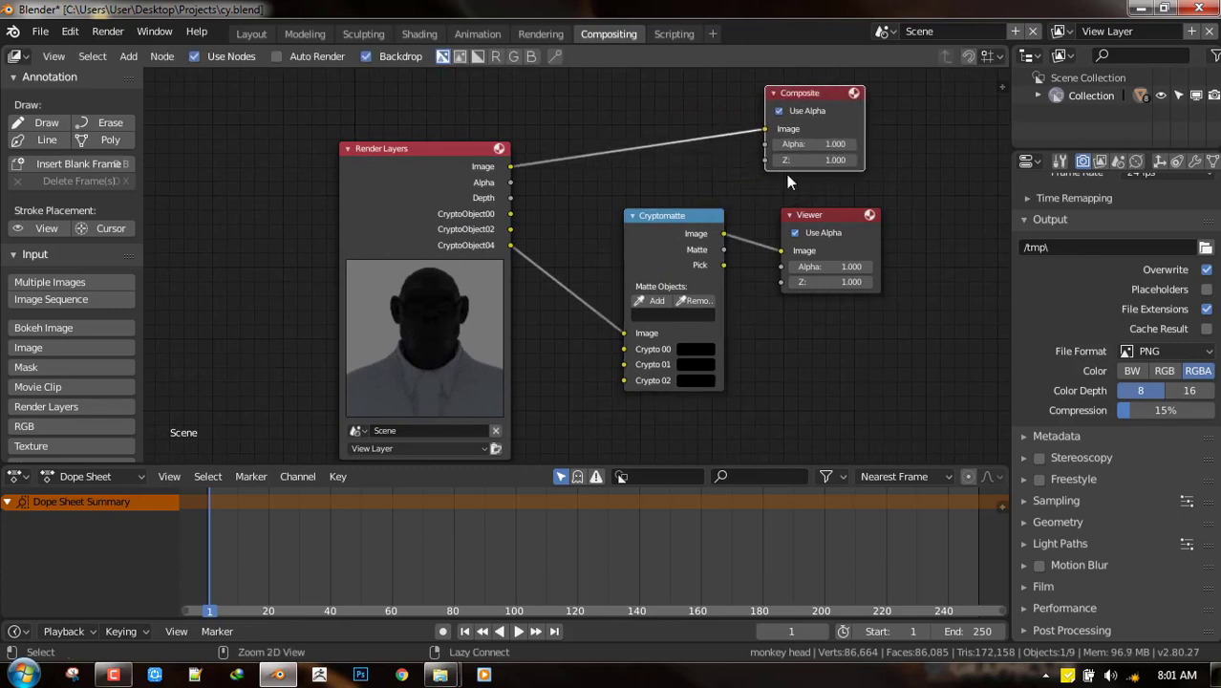
pyautogui.hotkey('ctrl', 's')
pyautogui.click(786, 174)
# Connect CryptoObject00, CryptoObject02 and CryptoObject04 to the Crypto 00, Crypto 01 and Crypto 02 inputs, spacing out the two nodes.
pyautogui.moveTo(642, 226); pyautogui.dragTo(649, 192)
pyautogui.moveTo(631, 298)
pyautogui.mouseDown()
pyautogui.moveTo(506, 239)
pyautogui.moveTo(620, 315)
pyautogui.moveTo(545, 238)
pyautogui.moveTo(623, 329)
pyautogui.moveTo(629, 315)
pyautogui.mouseUp()
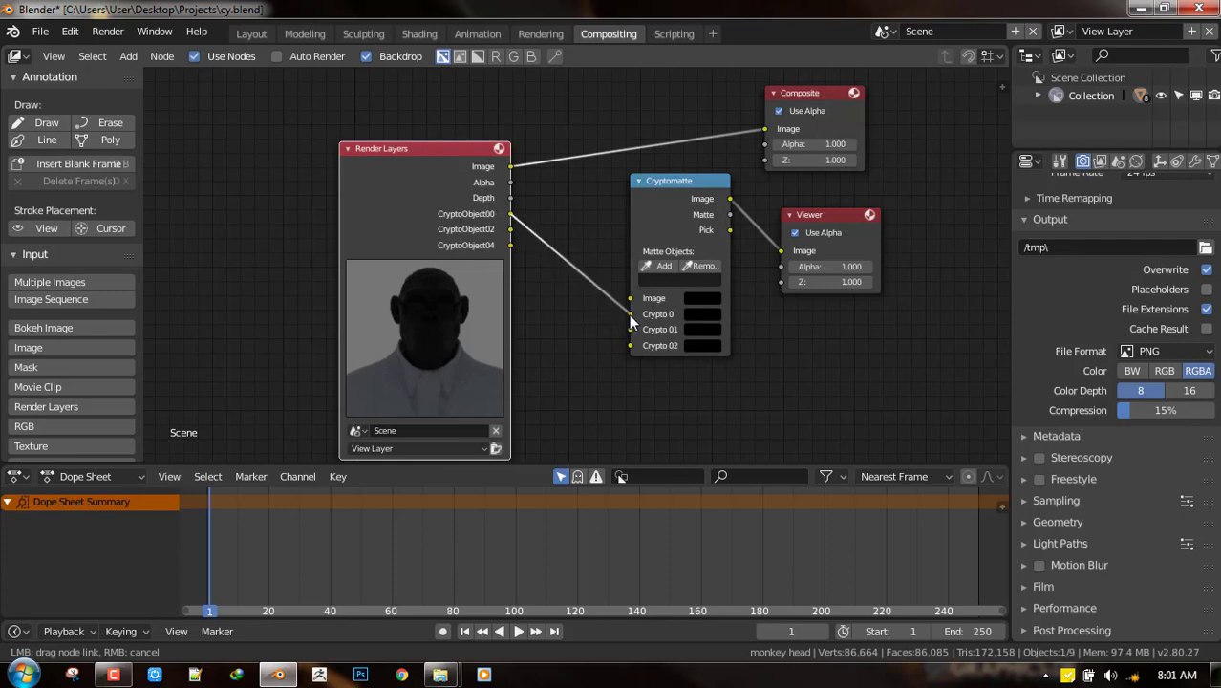
pyautogui.moveTo(675, 185); pyautogui.dragTo(648, 184)
pyautogui.moveTo(512, 230); pyautogui.dragTo(608, 346)
pyautogui.moveTo(481, 199); pyautogui.dragTo(454, 196)
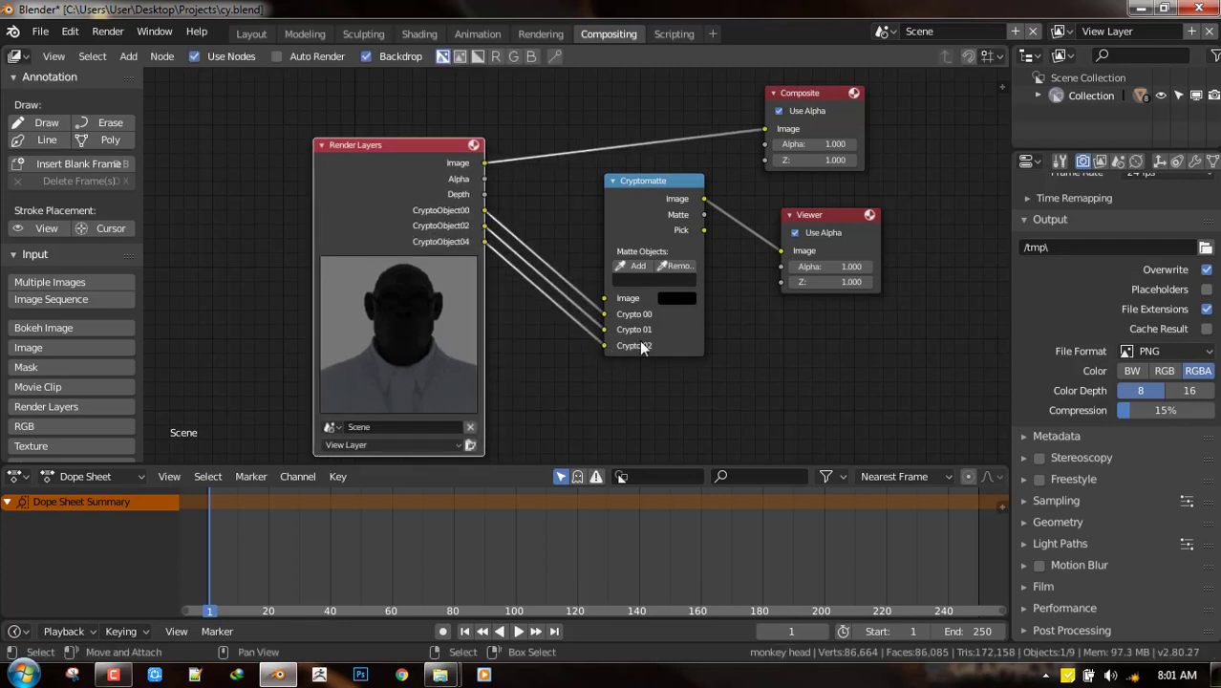
pyautogui.moveTo(662, 300); pyautogui.dragTo(617, 290)
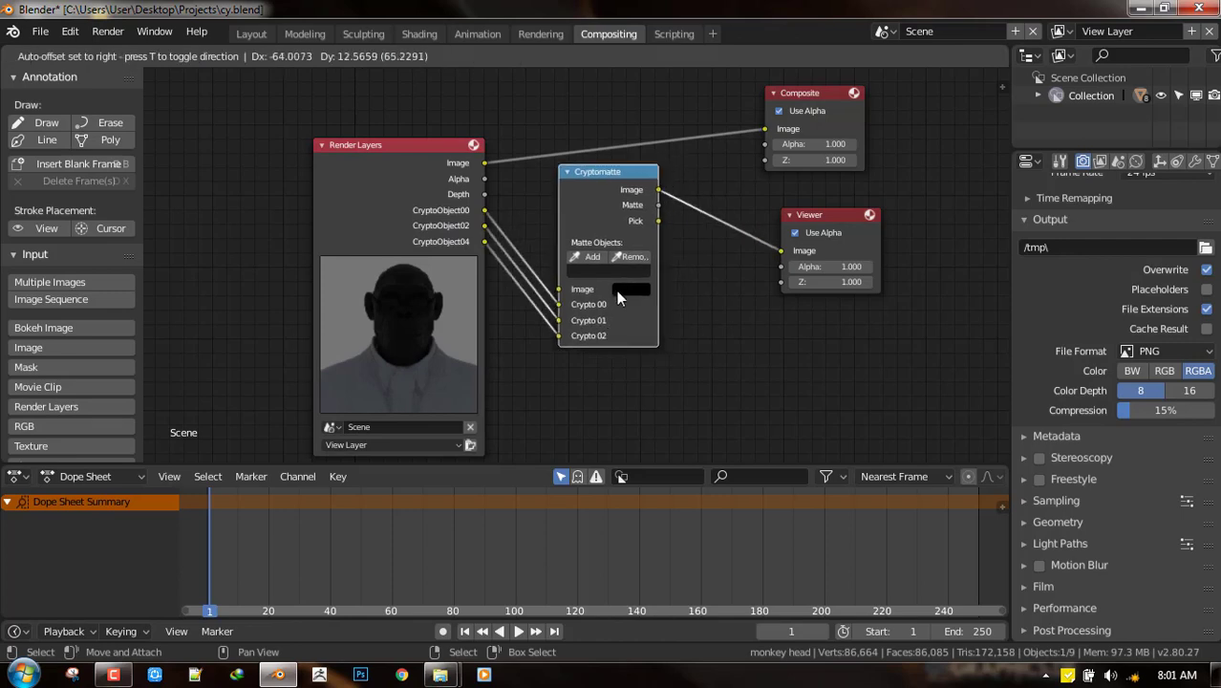
# Preview the Cryptomatte node's Pick output, compare it with the Image and Matte outputs, and return the Viewer to Pick.
pyautogui.keyDown('ctrl'); pyautogui.keyDown('shift'); pyautogui.click(605, 219); pyautogui.keyUp('shift'); pyautogui.keyUp('ctrl')
pyautogui.keyDown('ctrl'); pyautogui.keyDown('shift'); pyautogui.click(606, 219); pyautogui.keyUp('shift'); pyautogui.keyUp('ctrl')
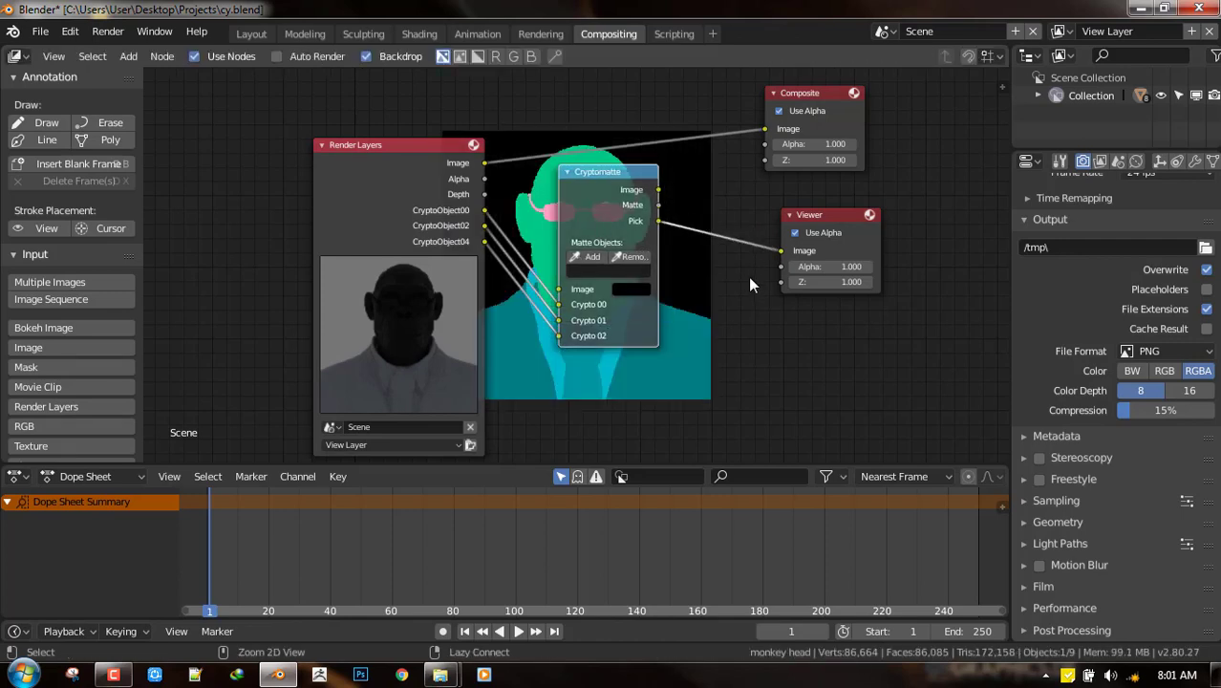
pyautogui.moveTo(734, 288); pyautogui.dragTo(704, 291, button='middle')
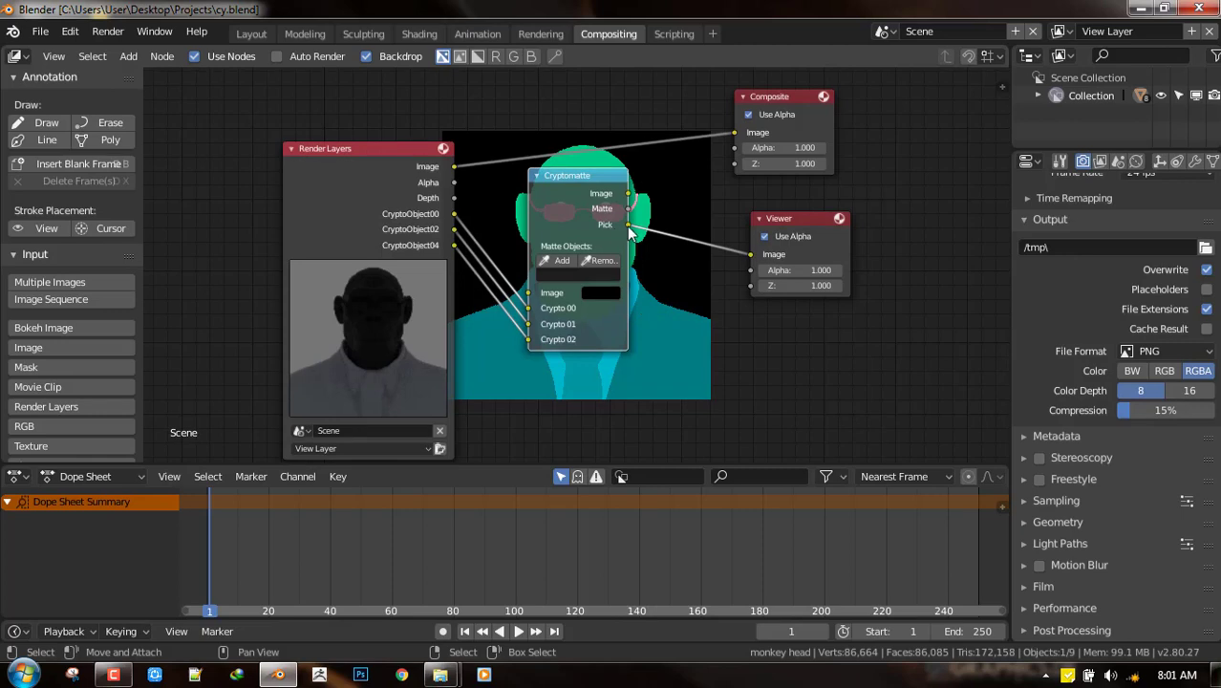
pyautogui.keyDown('ctrl'); pyautogui.keyDown('shift'); pyautogui.click(603, 198); pyautogui.keyUp('shift'); pyautogui.keyUp('ctrl')
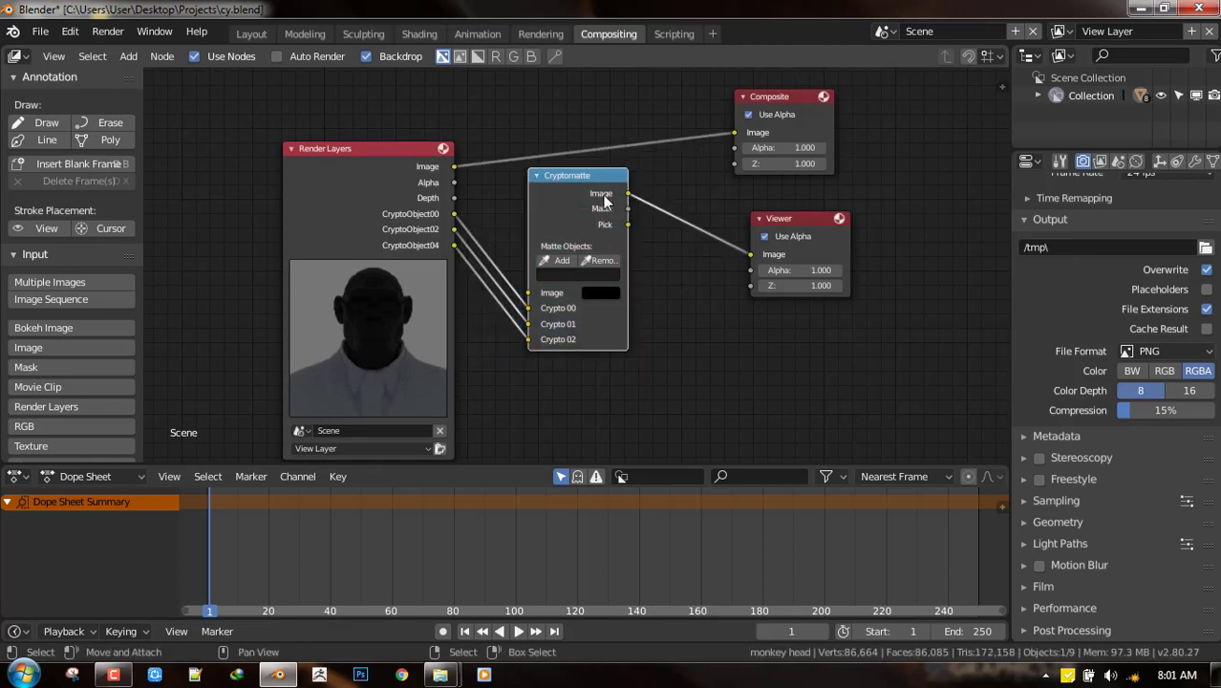
pyautogui.keyDown('ctrl'); pyautogui.keyDown('shift'); pyautogui.click(601, 215); pyautogui.keyUp('shift'); pyautogui.keyUp('ctrl')
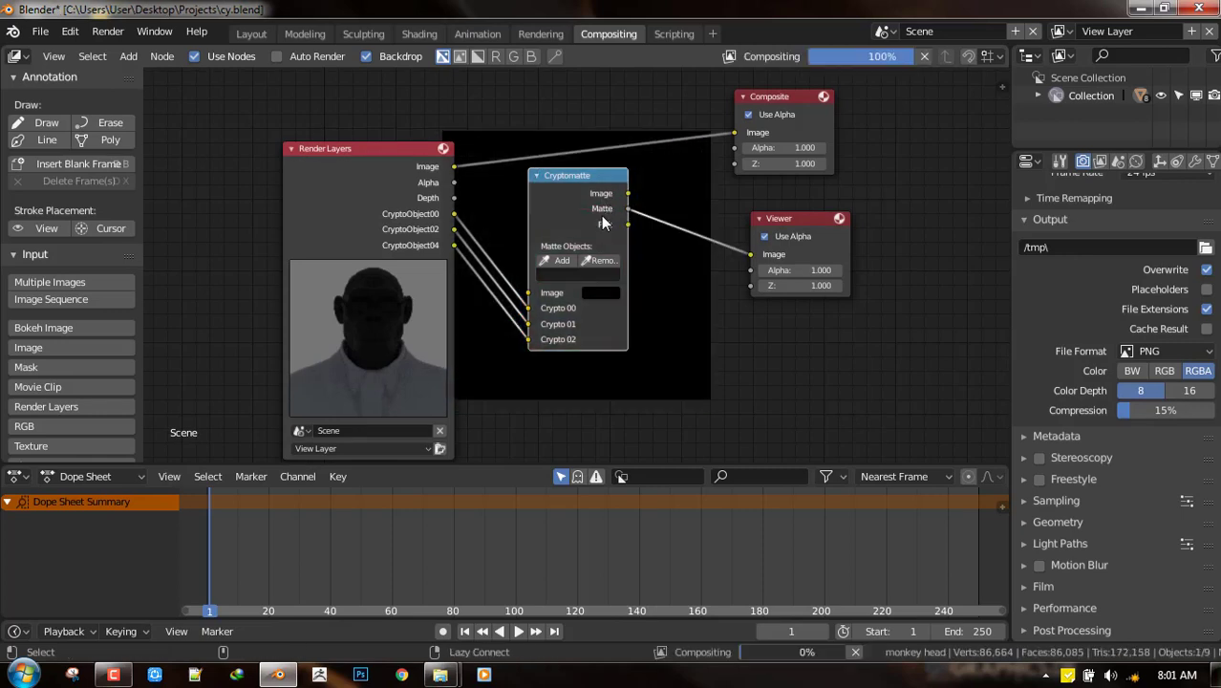
pyautogui.keyDown('ctrl'); pyautogui.keyDown('shift'); pyautogui.click(580, 229); pyautogui.keyUp('shift'); pyautogui.keyUp('ctrl')
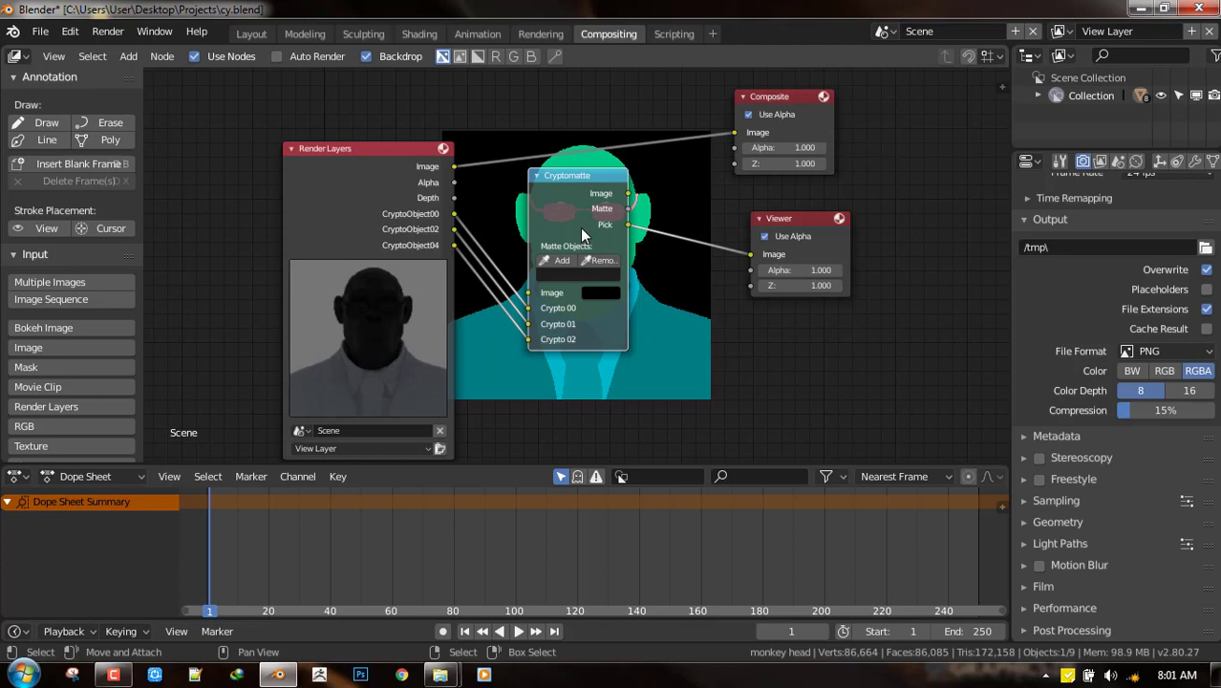
# Enlarge the backdrop preview so the individual object colors can be picked easily beside the nodes.
pyautogui.hotkey('alt', 'v')
pyautogui.hotkey('alt', 'v')
pyautogui.hotkey('alt', 'v')
pyautogui.moveTo(618, 232)
pyautogui.mouseDown(button='middle')
pyautogui.moveTo(414, 215)
pyautogui.moveTo(518, 201)
pyautogui.moveTo(638, 244)
pyautogui.mouseUp(button='middle')
pyautogui.scroll(-1, 638, 245)
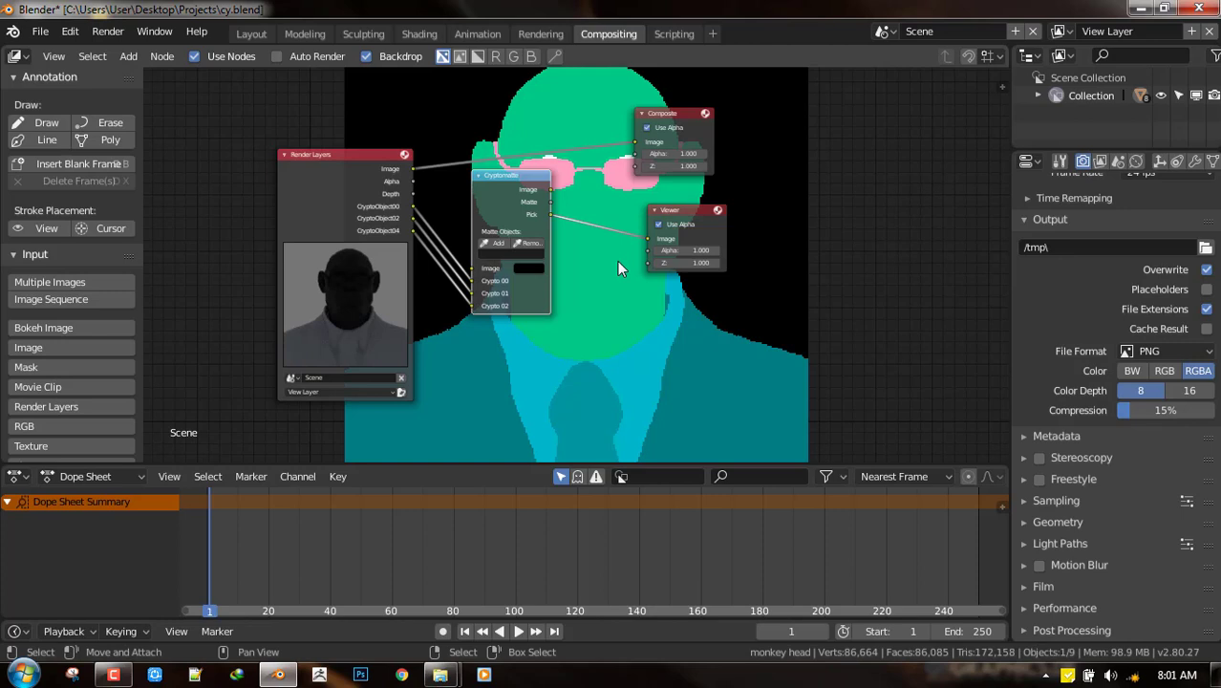
pyautogui.moveTo(556, 258); pyautogui.dragTo(525, 256, button='middle')
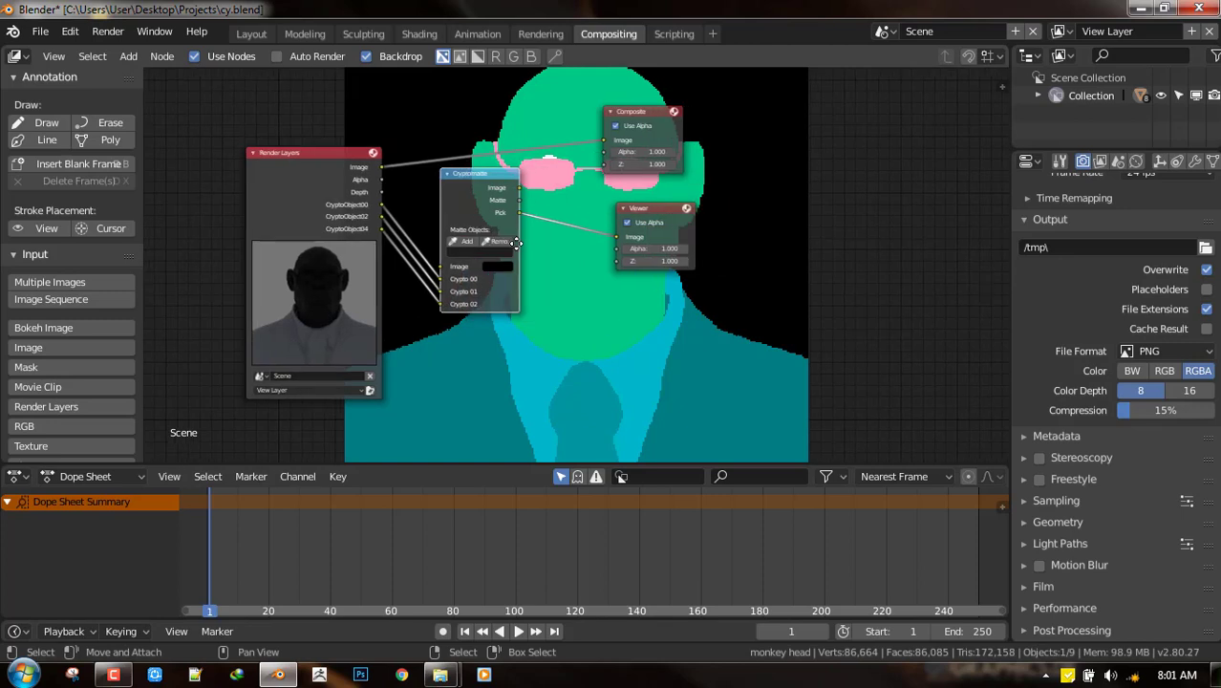
pyautogui.scroll(1, 498, 190)
# With the Pick output shown in the Viewer, sample the green head to add it to the Cryptomatte node's matte objects.
pyautogui.keyDown('ctrl'); pyautogui.keyDown('shift'); pyautogui.click(497, 190); pyautogui.keyUp('shift'); pyautogui.keyUp('ctrl')
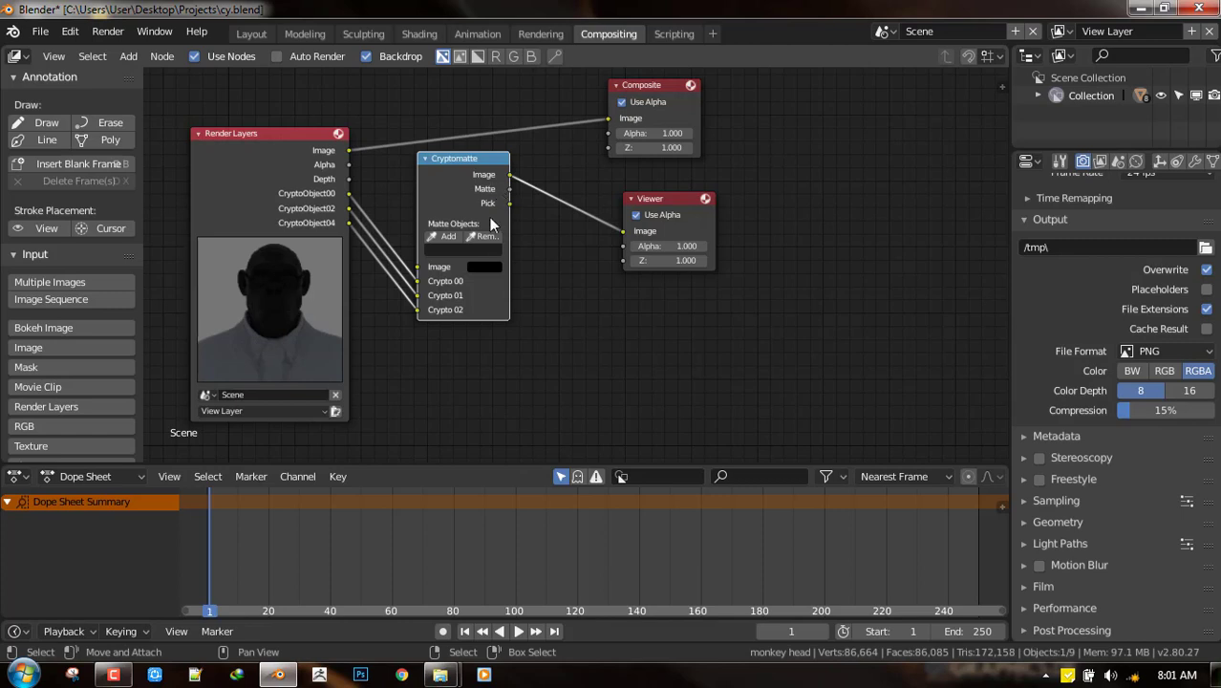
pyautogui.keyDown('ctrl'); pyautogui.keyDown('shift'); pyautogui.click(488, 199); pyautogui.keyUp('shift'); pyautogui.keyUp('ctrl')
pyautogui.keyDown('ctrl'); pyautogui.keyDown('shift'); pyautogui.click(488, 195); pyautogui.keyUp('shift'); pyautogui.keyUp('ctrl')
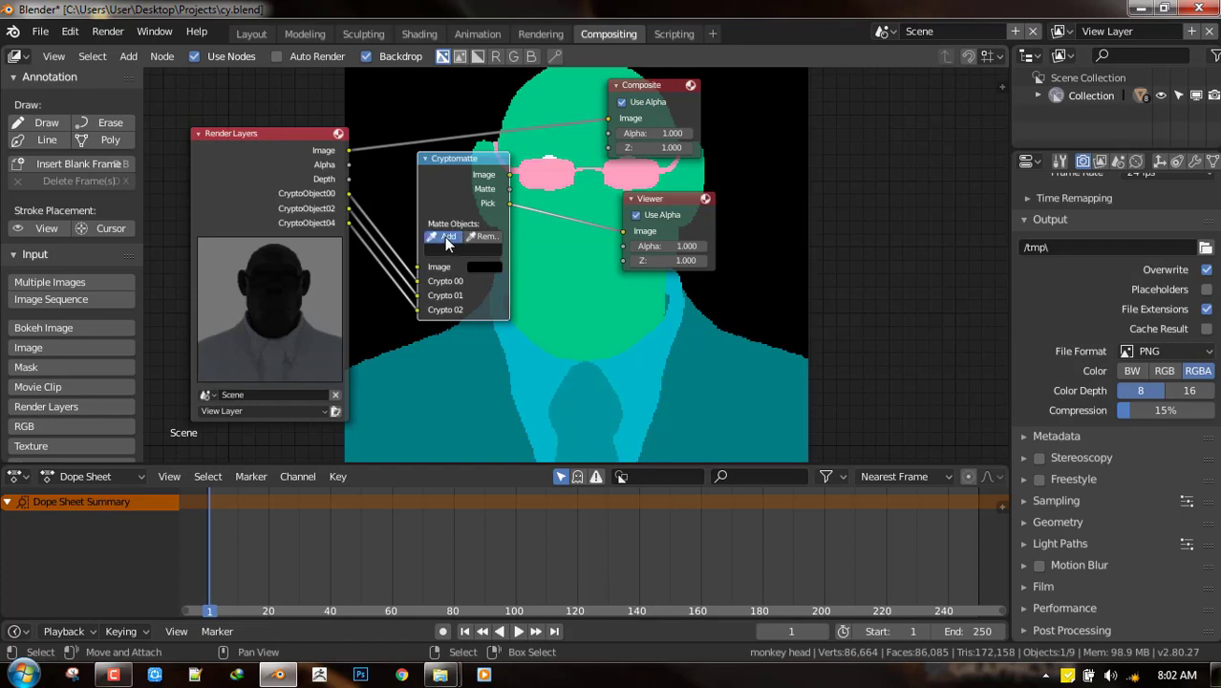
pyautogui.click(457, 236)
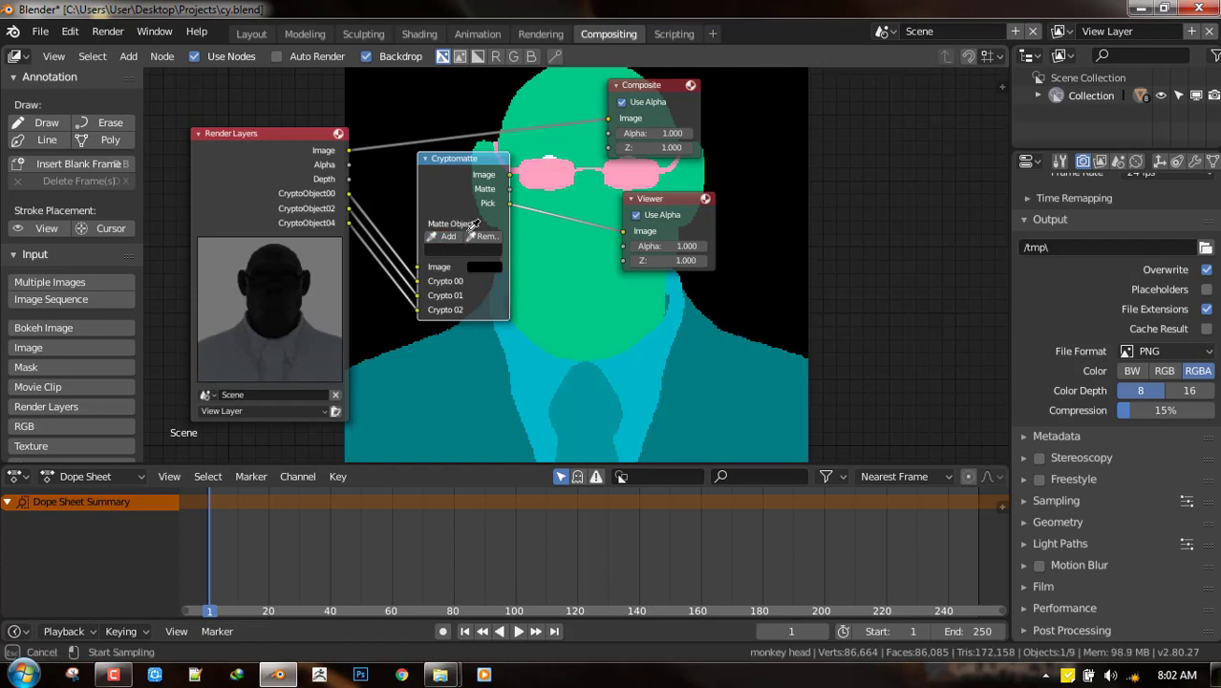
pyautogui.click(581, 245)
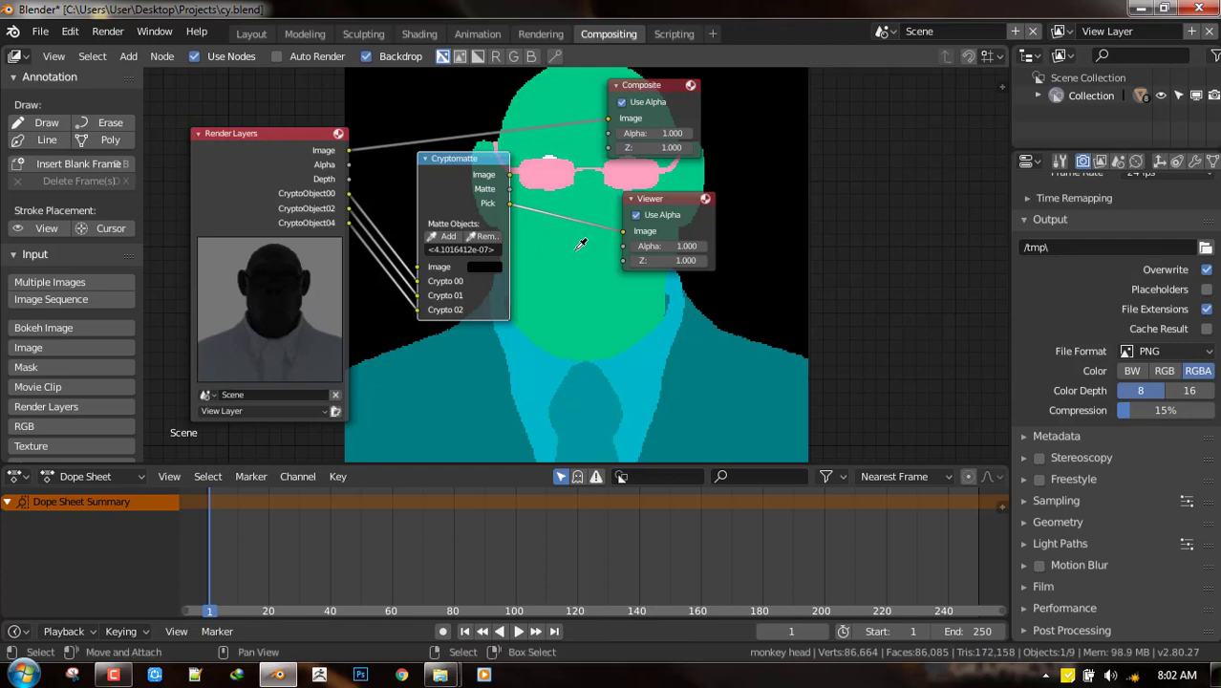
# Widen the Cryptomatte node so its matte object entry is fully readable, and move it lower between its neighbors.
pyautogui.scroll(3, 435, 279)
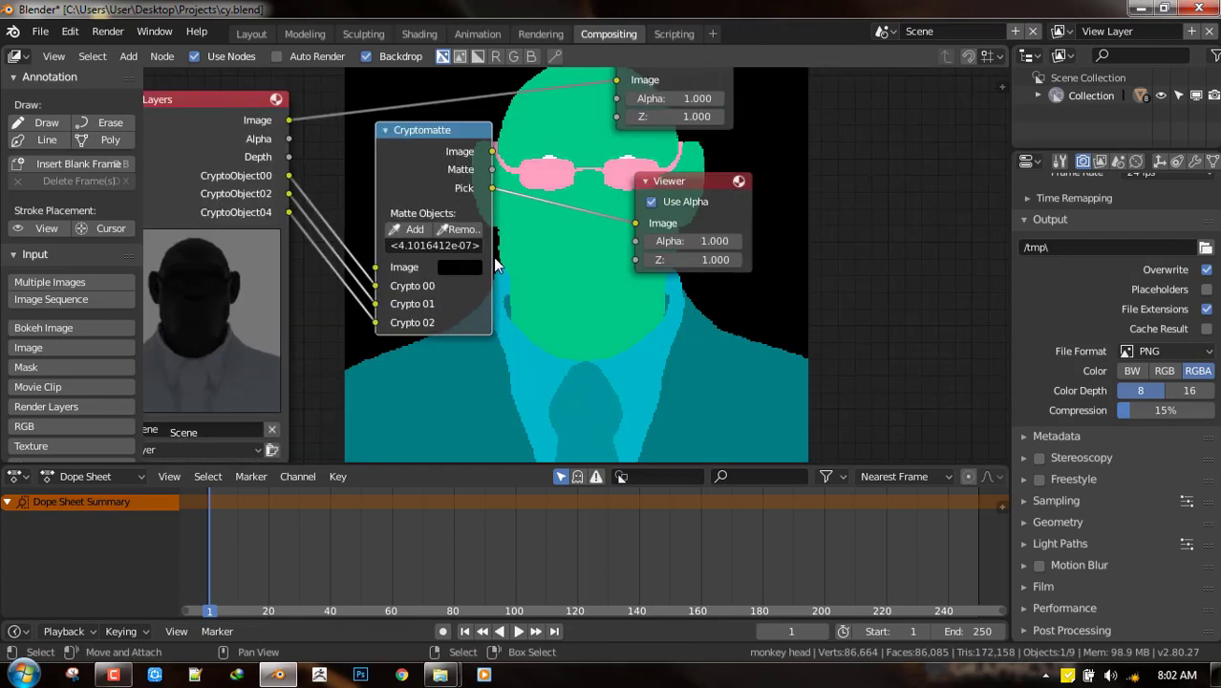
pyautogui.moveTo(493, 254); pyautogui.dragTo(548, 257)
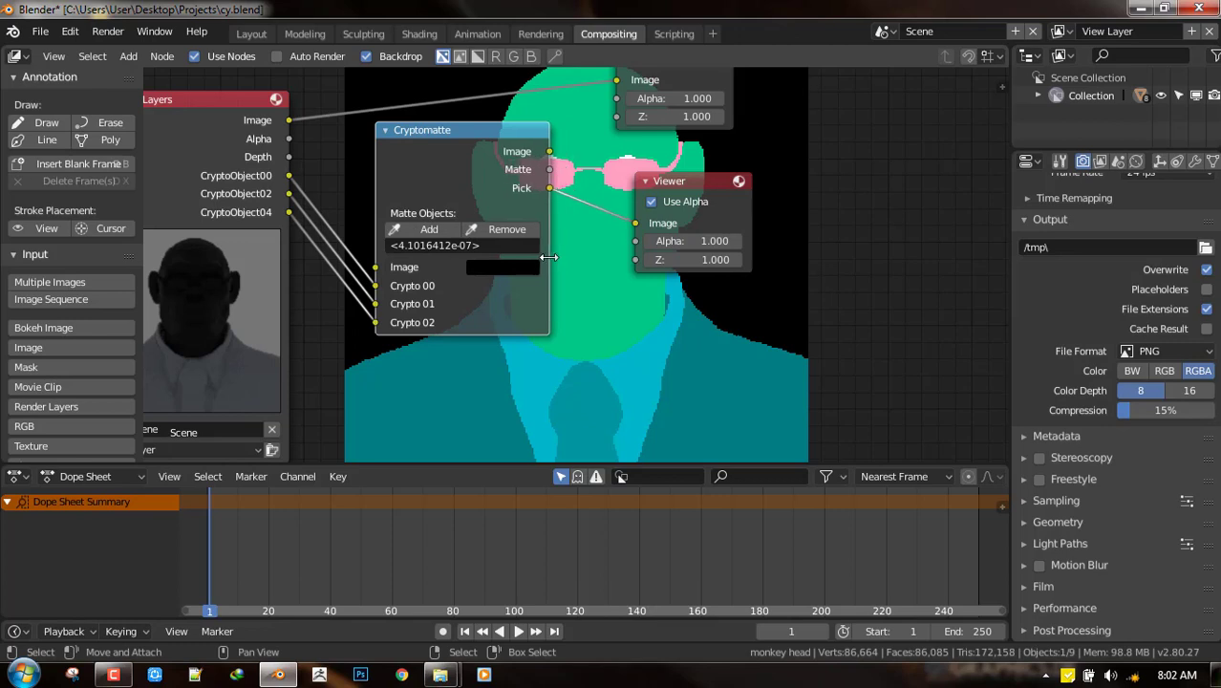
pyautogui.moveTo(451, 172); pyautogui.dragTo(427, 220)
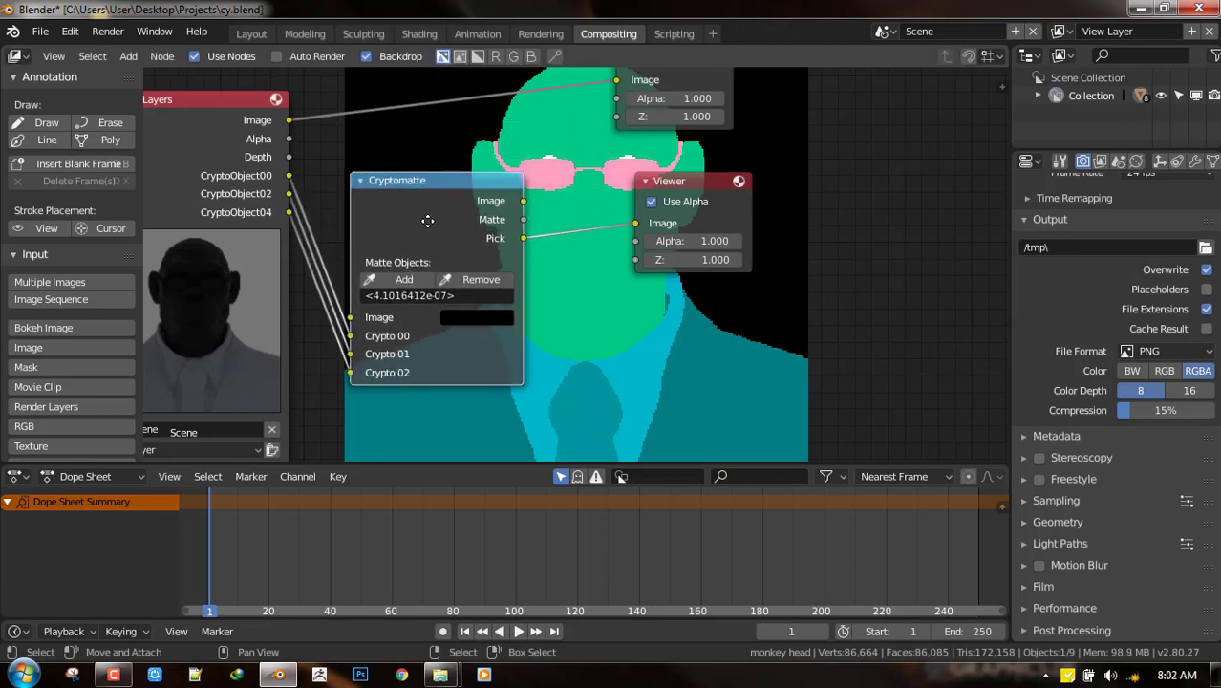
# Send the Cryptomatte Image output to the Viewer, save the project, and connect the Render Layers Image output to the Cryptomatte Image input.
pyautogui.keyDown('ctrl'); pyautogui.keyDown('shift'); pyautogui.click(486, 228); pyautogui.keyUp('shift'); pyautogui.keyUp('ctrl')
pyautogui.moveTo(409, 253)
pyautogui.mouseDown(button='middle')
pyautogui.moveTo(324, 277)
pyautogui.moveTo(397, 264)
pyautogui.mouseUp(button='middle')
pyautogui.hotkey('ctrl', 's')
pyautogui.click(467, 239)
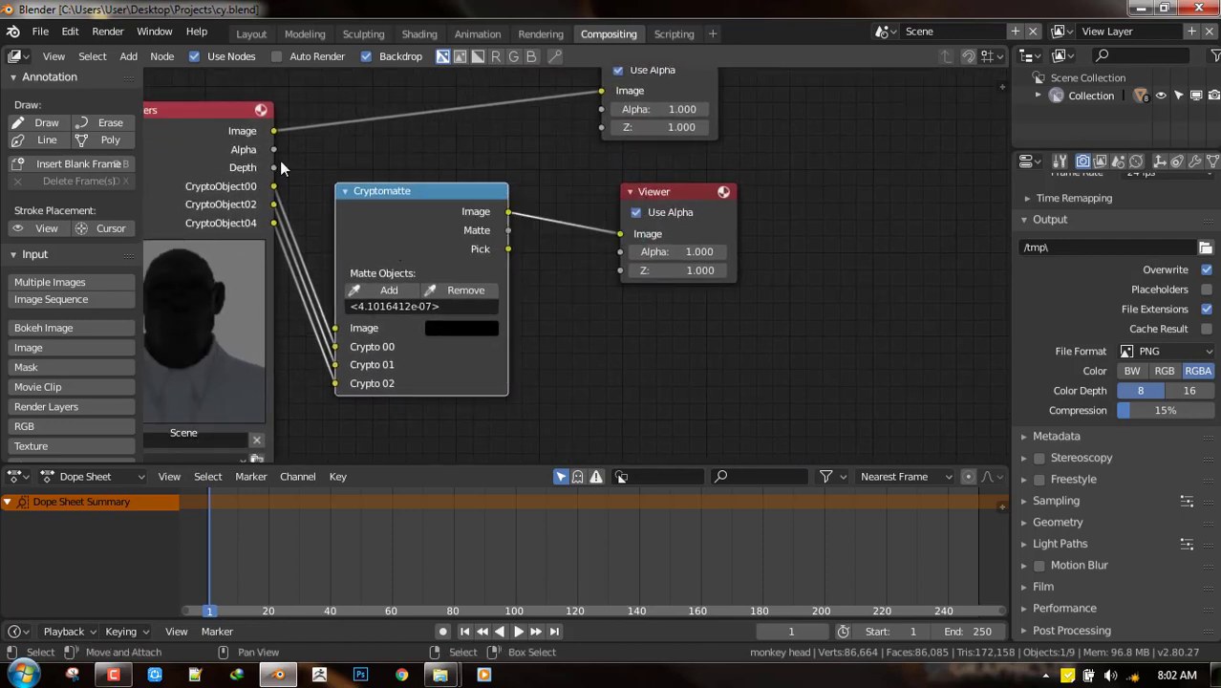
pyautogui.moveTo(386, 220); pyautogui.dragTo(450, 194)
pyautogui.moveTo(274, 131); pyautogui.dragTo(399, 301)
pyautogui.moveTo(405, 232); pyautogui.dragTo(405, 277)
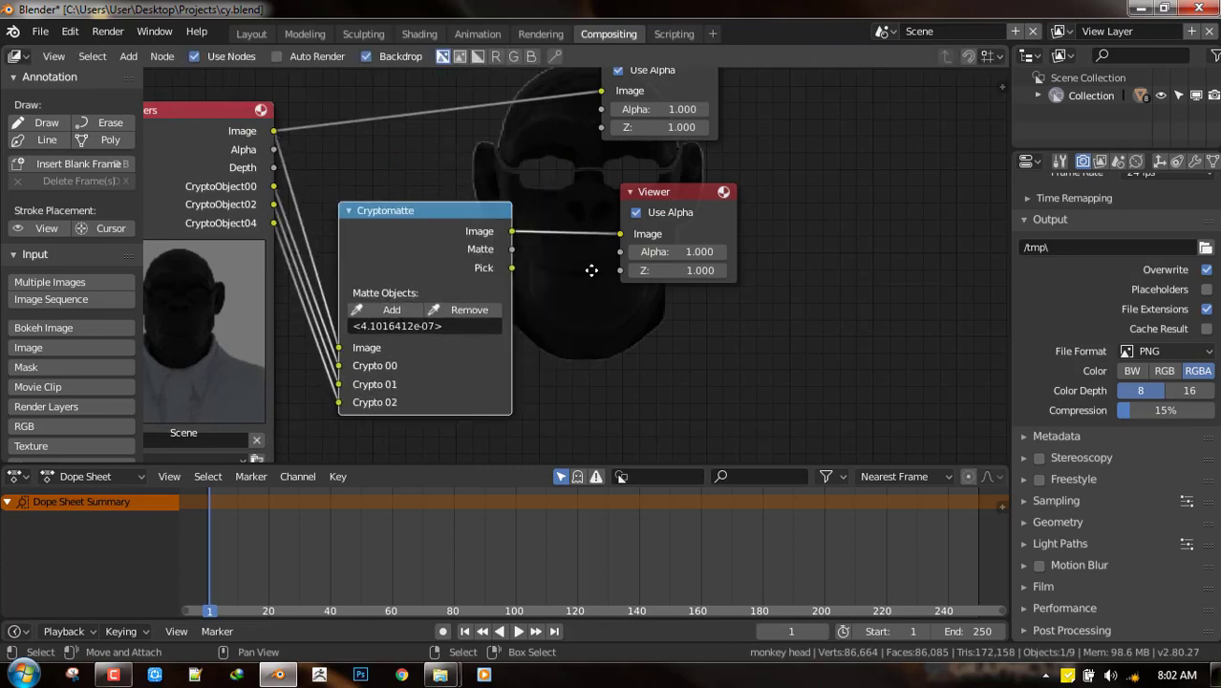
# Examine the isolated head on the backdrop and preview the Cryptomatte node's Matte output.
pyautogui.moveTo(588, 268); pyautogui.dragTo(355, 322, button='middle')
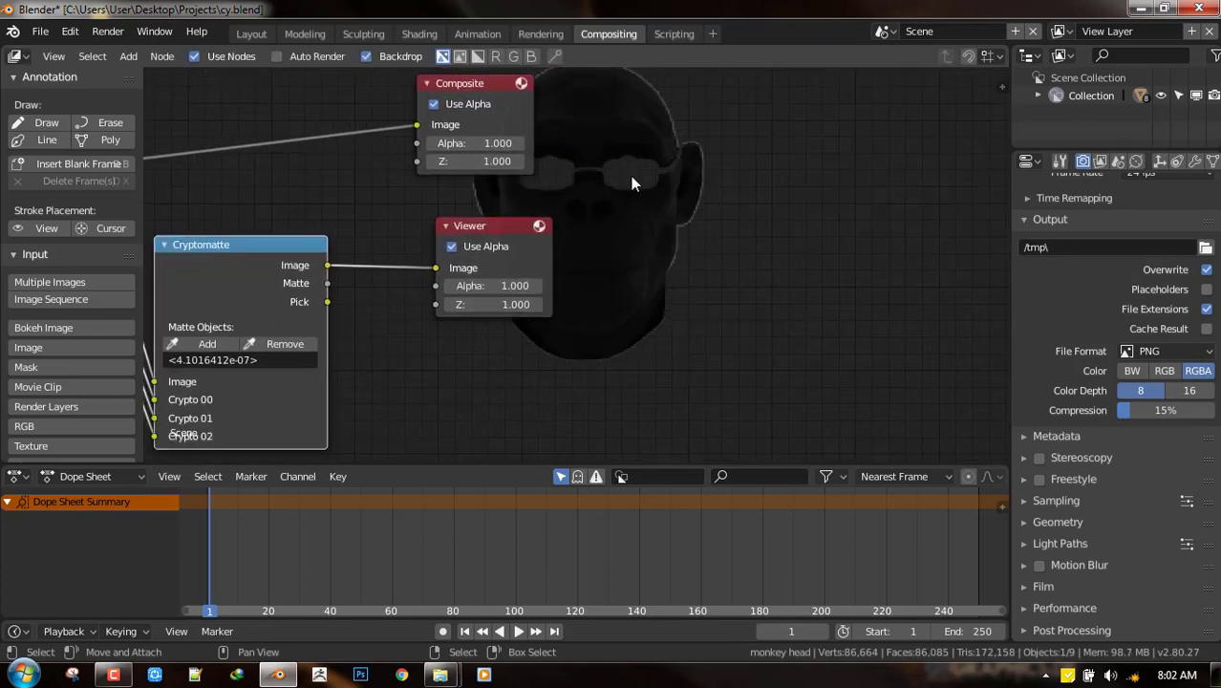
pyautogui.scroll(-3, 602, 186)
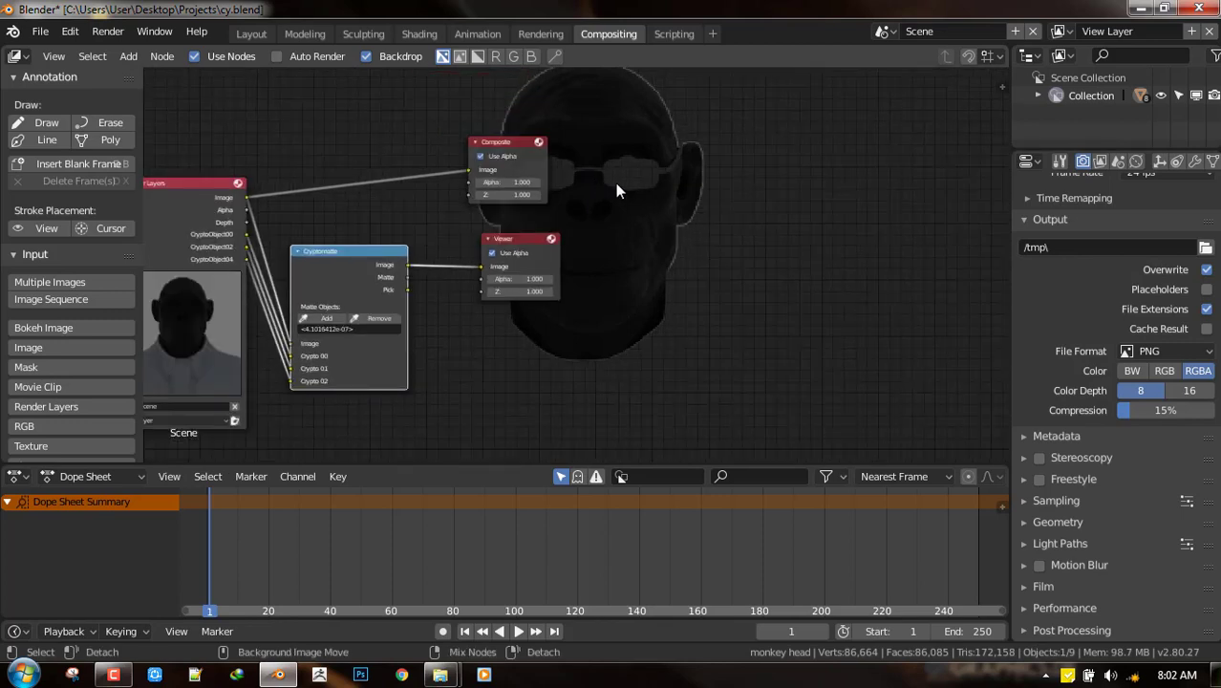
pyautogui.moveTo(641, 201); pyautogui.dragTo(884, 184, button='middle')
pyautogui.keyDown('ctrl'); pyautogui.keyDown('shift'); pyautogui.click(551, 273); pyautogui.keyUp('shift'); pyautogui.keyUp('ctrl')
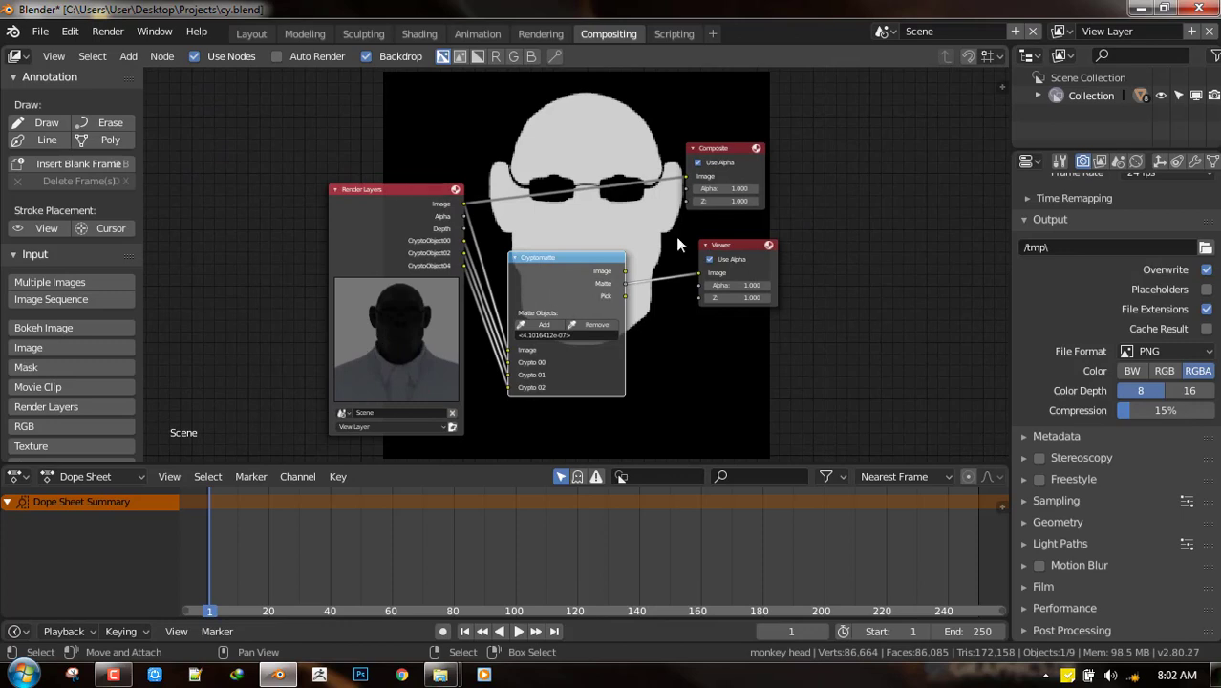
# Spread the Render Layers and Cryptomatte nodes away from the output nodes to make room for another node.
pyautogui.moveTo(600, 260); pyautogui.dragTo(588, 261)
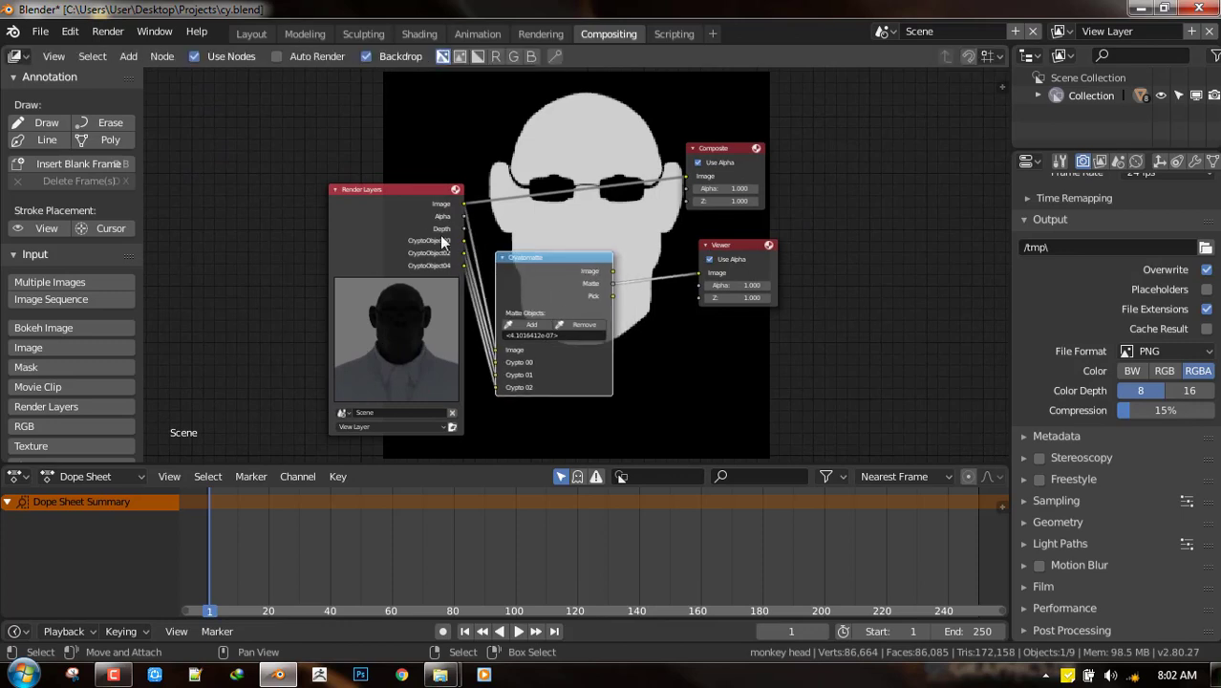
pyautogui.moveTo(385, 232); pyautogui.dragTo(283, 235)
pyautogui.moveTo(536, 271); pyautogui.dragTo(477, 304)
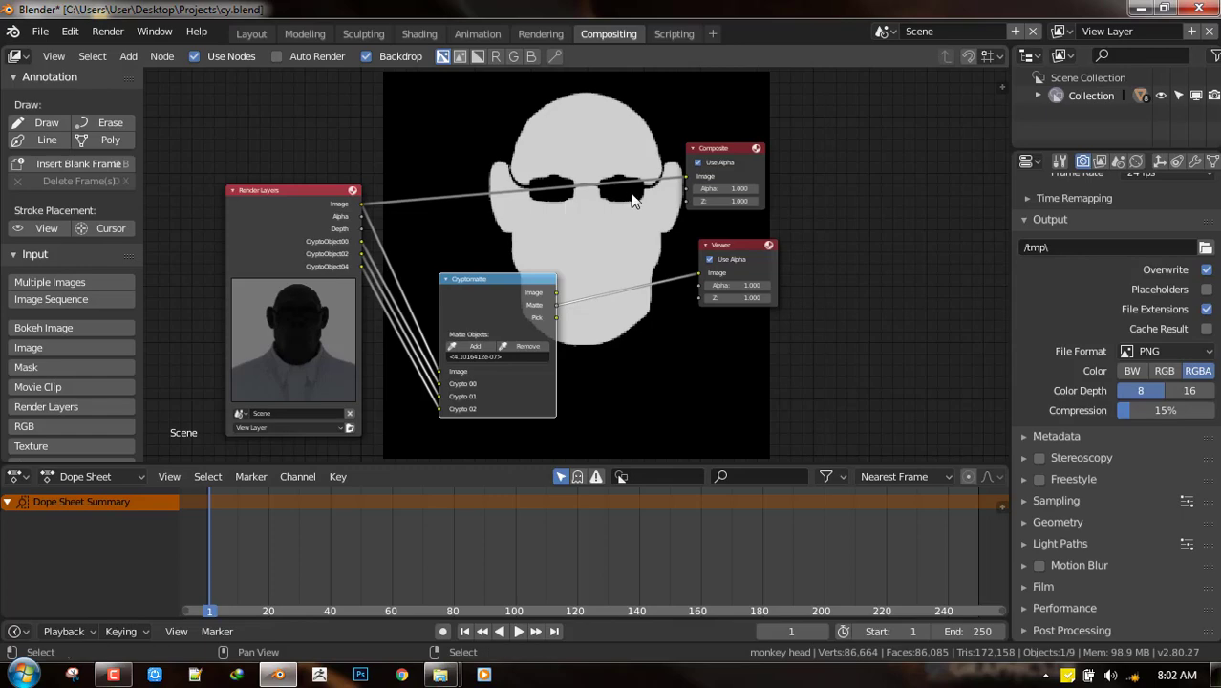
# Insert an Alpha Over node on the link between Render Layers and Composite, and preview its output in the Viewer.
pyautogui.hotkey('shift', 'a')
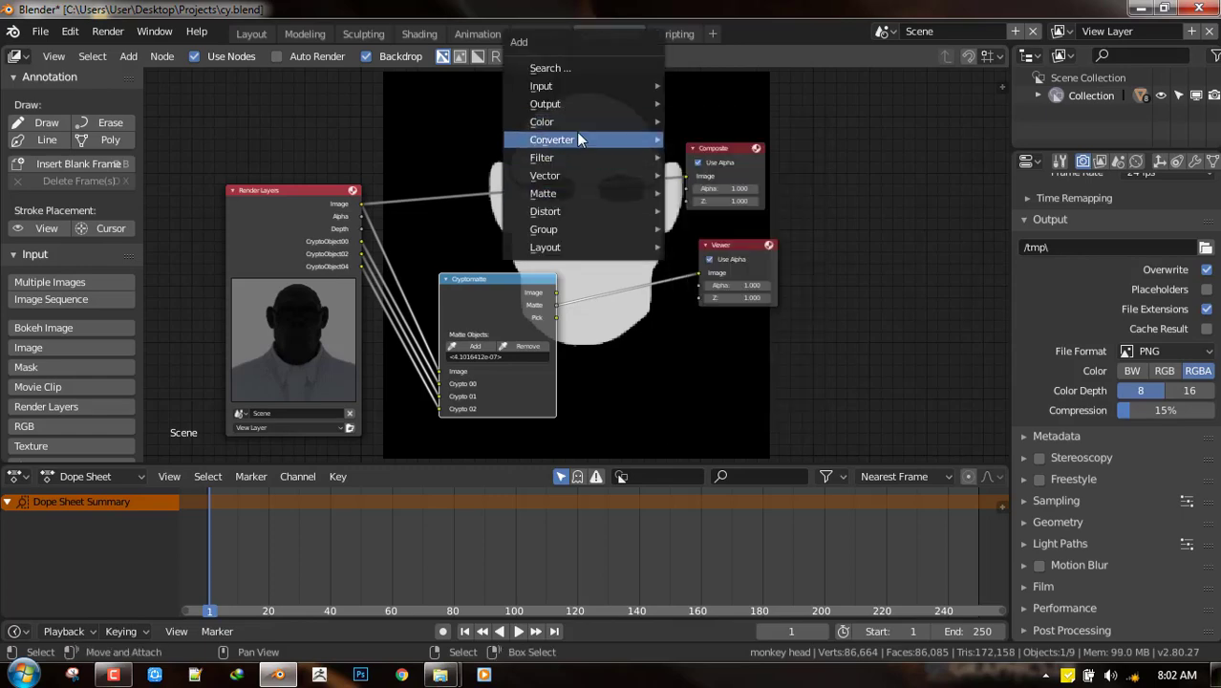
pyautogui.moveTo(565, 121)
pyautogui.click(704, 122)
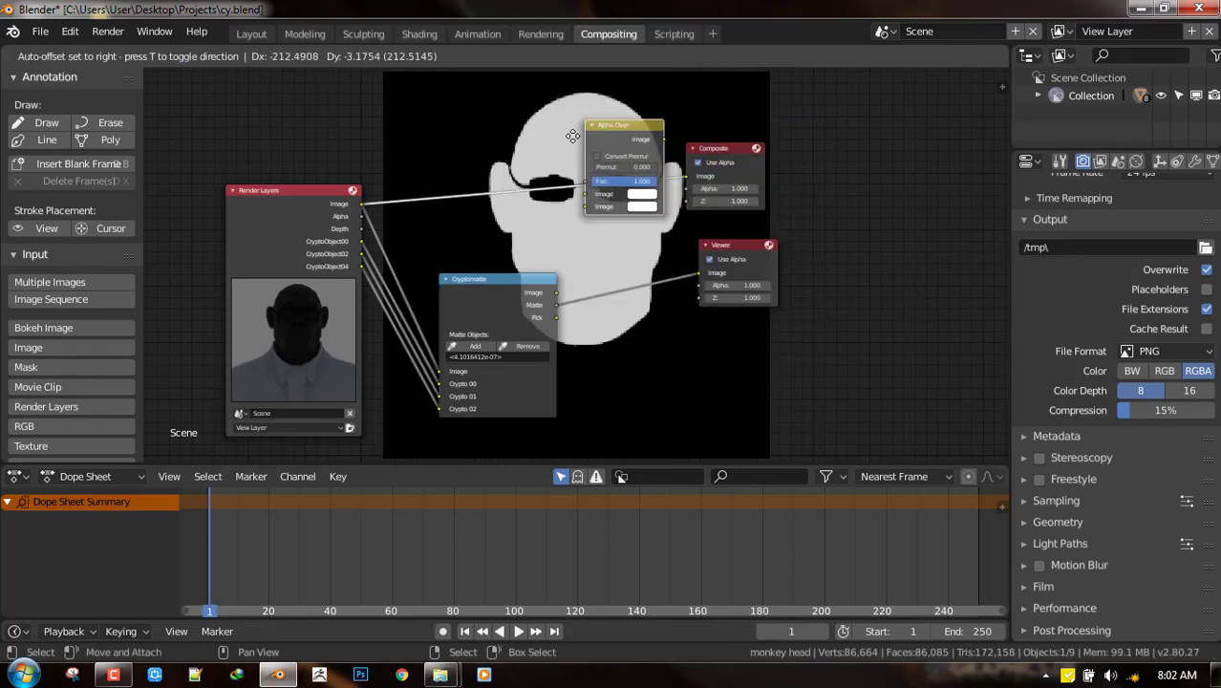
pyautogui.click(584, 153)
pyautogui.keyDown('ctrl'); pyautogui.keyDown('shift'); pyautogui.click(585, 153); pyautogui.keyUp('shift'); pyautogui.keyUp('ctrl')
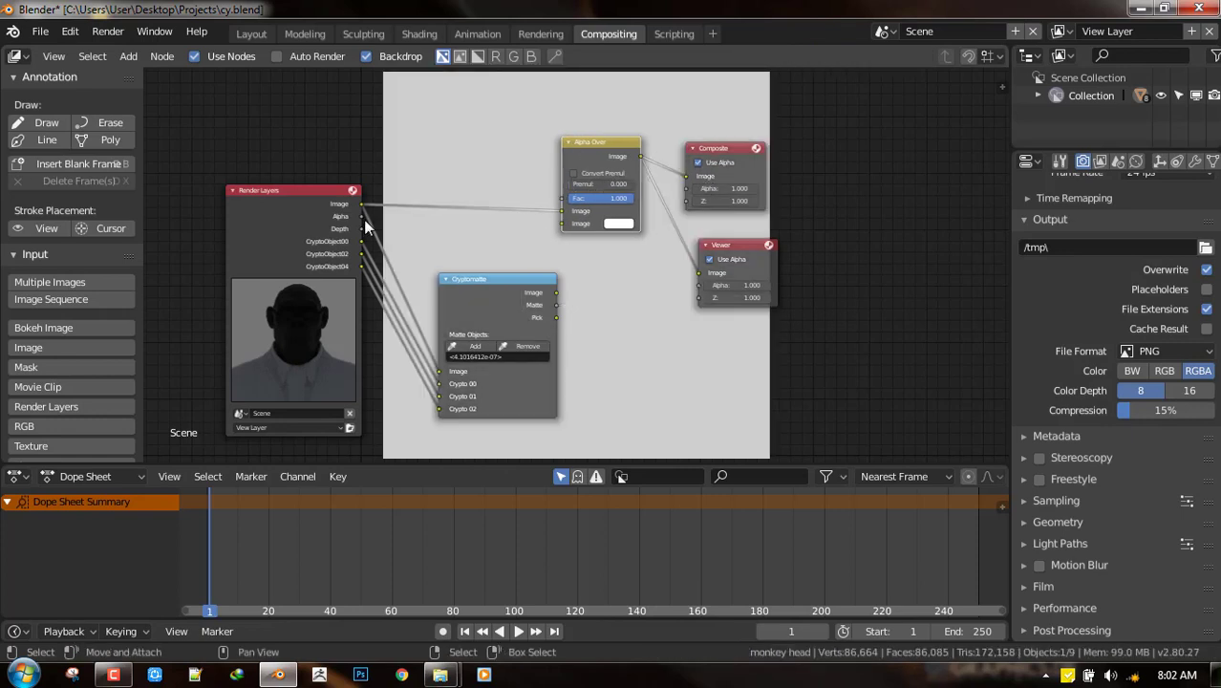
# Connect the Render Layers Image to Alpha Over's second Image input and the Cryptomatte Matte to its Fac, spreading the nodes apart.
pyautogui.moveTo(362, 204); pyautogui.dragTo(561, 223)
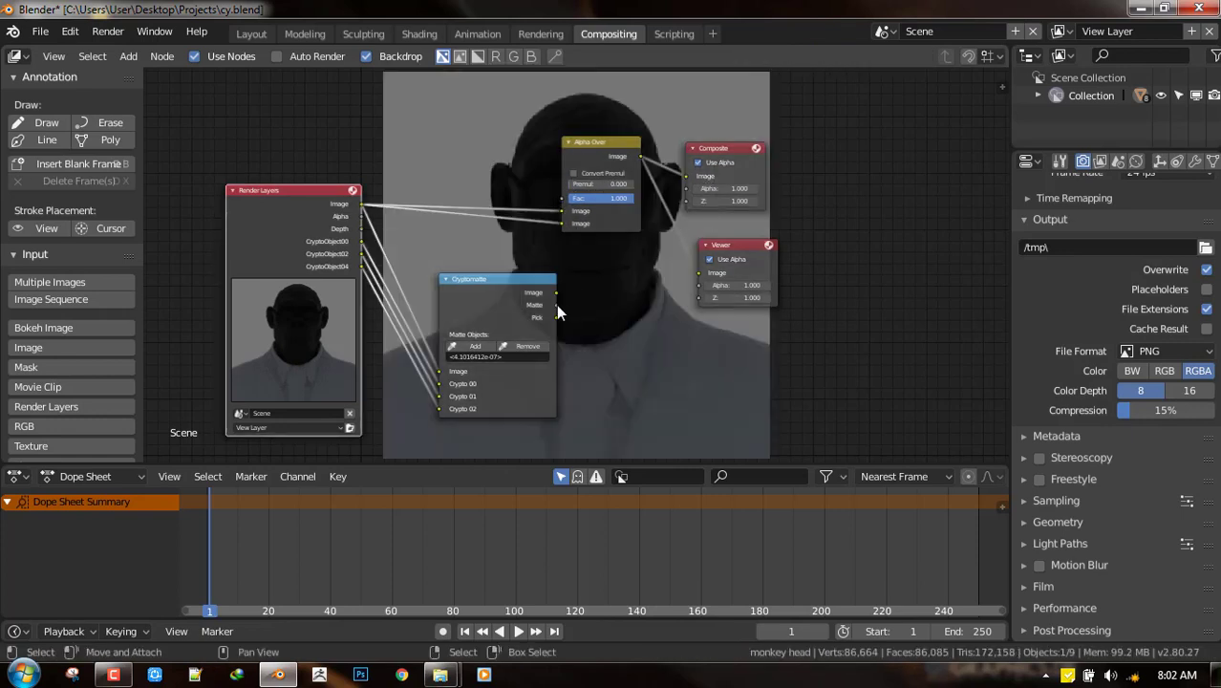
pyautogui.moveTo(556, 315); pyautogui.dragTo(562, 199)
pyautogui.moveTo(728, 242); pyautogui.dragTo(949, 267)
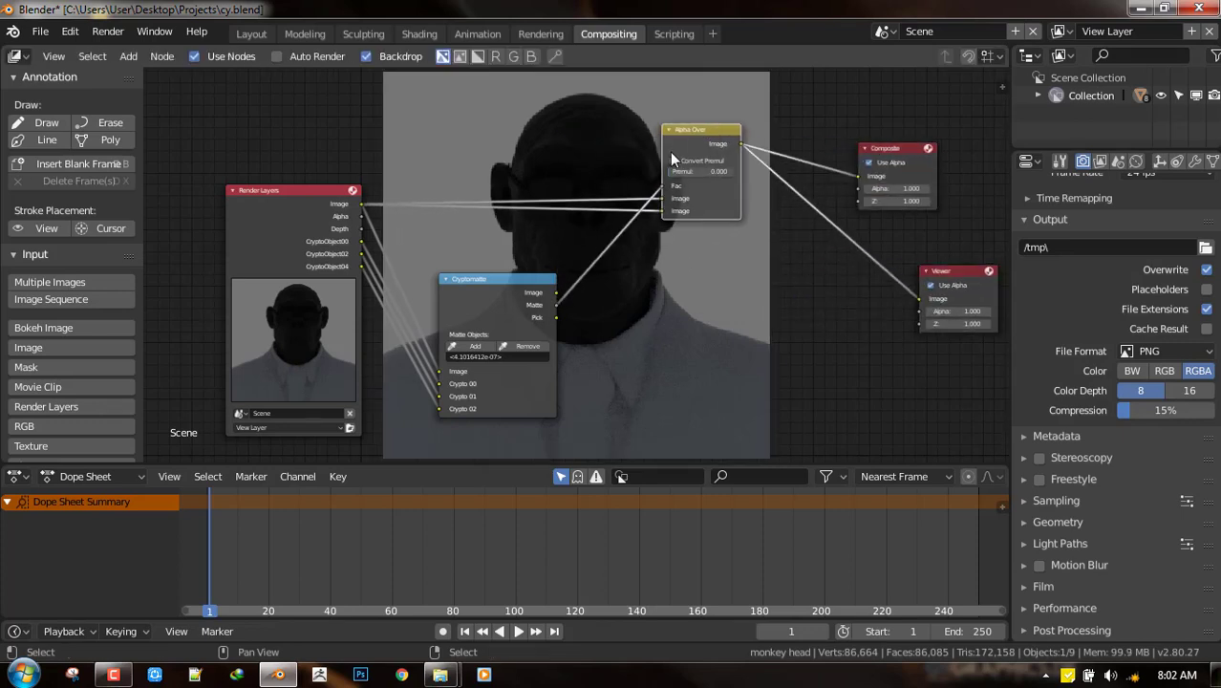
# Insert a Hue Saturation Value node on the link from Render Layers to Alpha Over's second Image input.
pyautogui.hotkey('shift', 'a')
pyautogui.moveTo(669, 152)
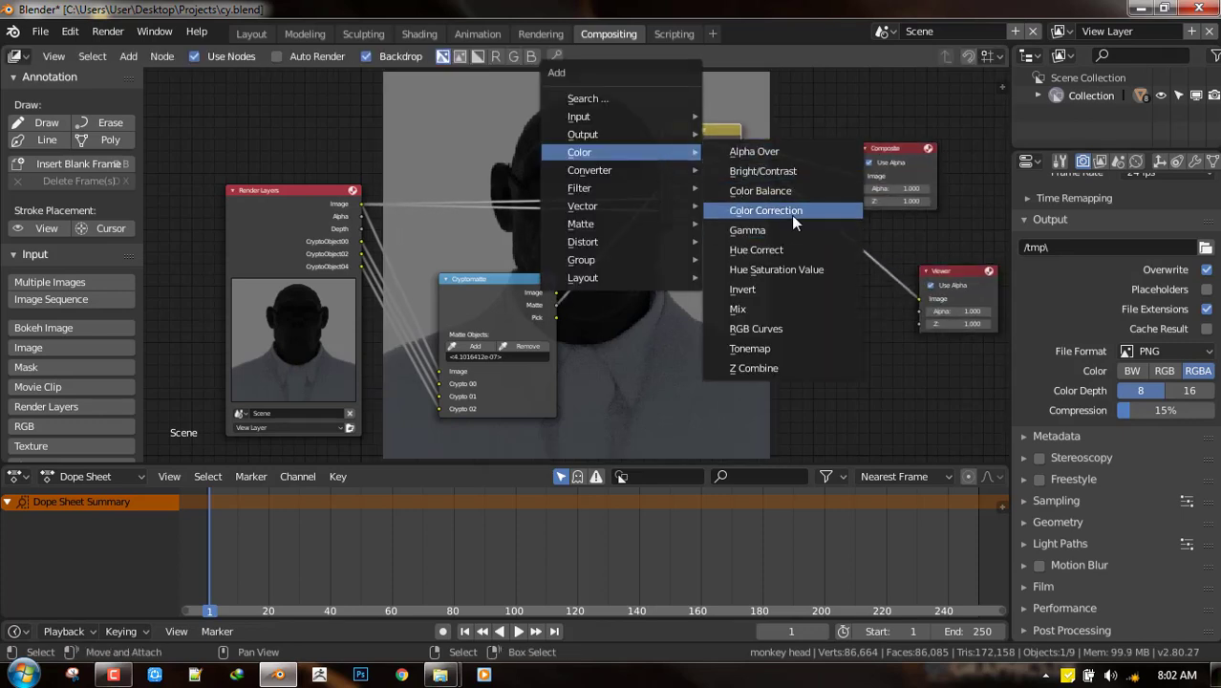
pyautogui.click(796, 269)
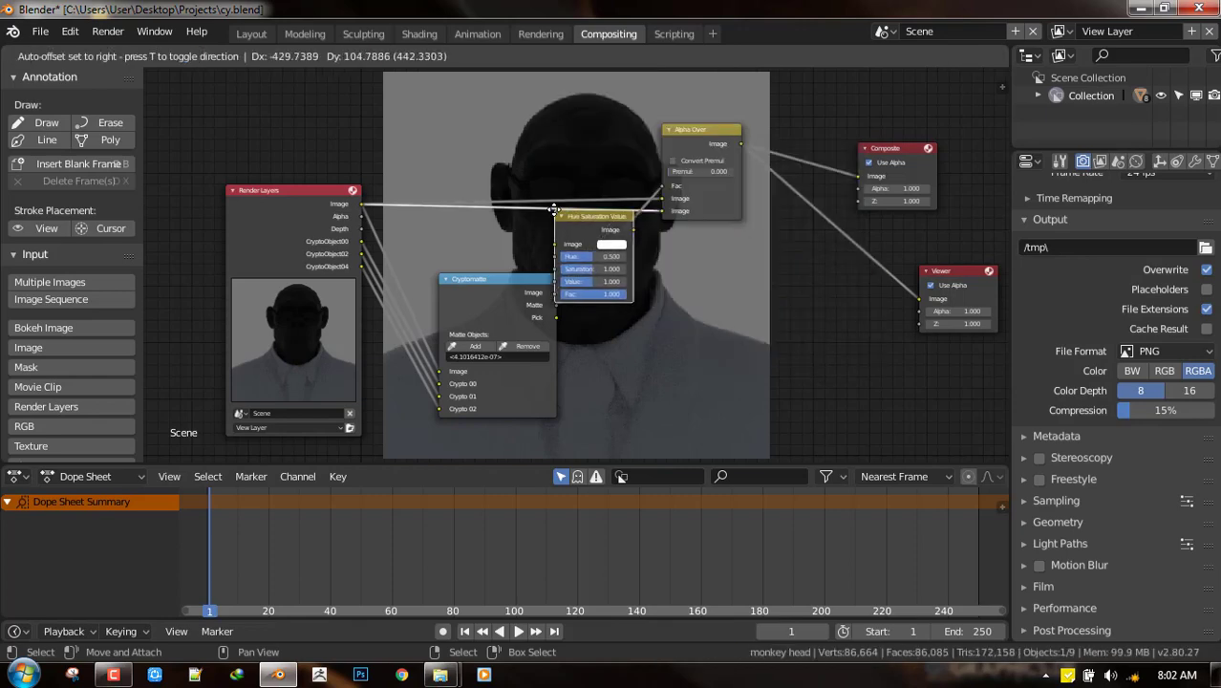
pyautogui.click(611, 285)
pyautogui.scroll(1, 566, 289)
# Set the Hue Saturation Value node's Saturation to 0.673 and Value to 2.000, move it clear of Cryptomatte, and save over cy.blend.
pyautogui.moveTo(576, 290)
pyautogui.mouseDown()
pyautogui.moveTo(602, 293)
pyautogui.moveTo(581, 274)
pyautogui.moveTo(588, 282)
pyautogui.moveTo(573, 285)
pyautogui.mouseUp()
pyautogui.moveTo(615, 275); pyautogui.dragTo(468, 189, button='middle')
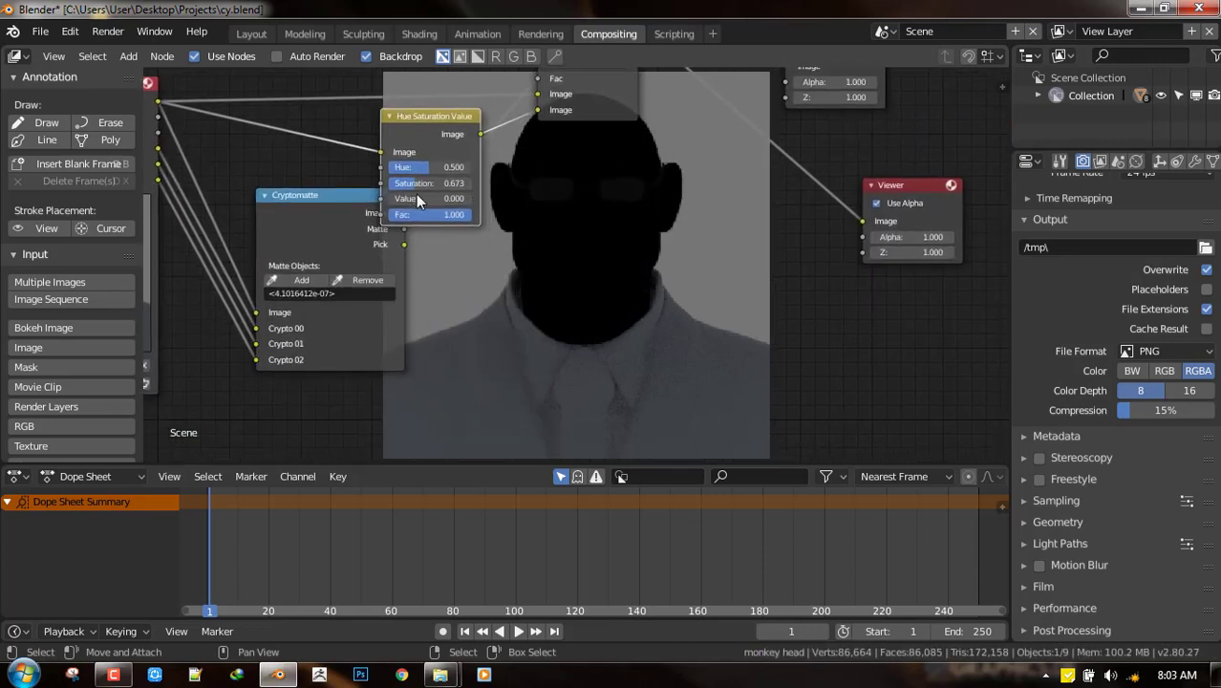
pyautogui.moveTo(435, 198); pyautogui.dragTo(469, 198)
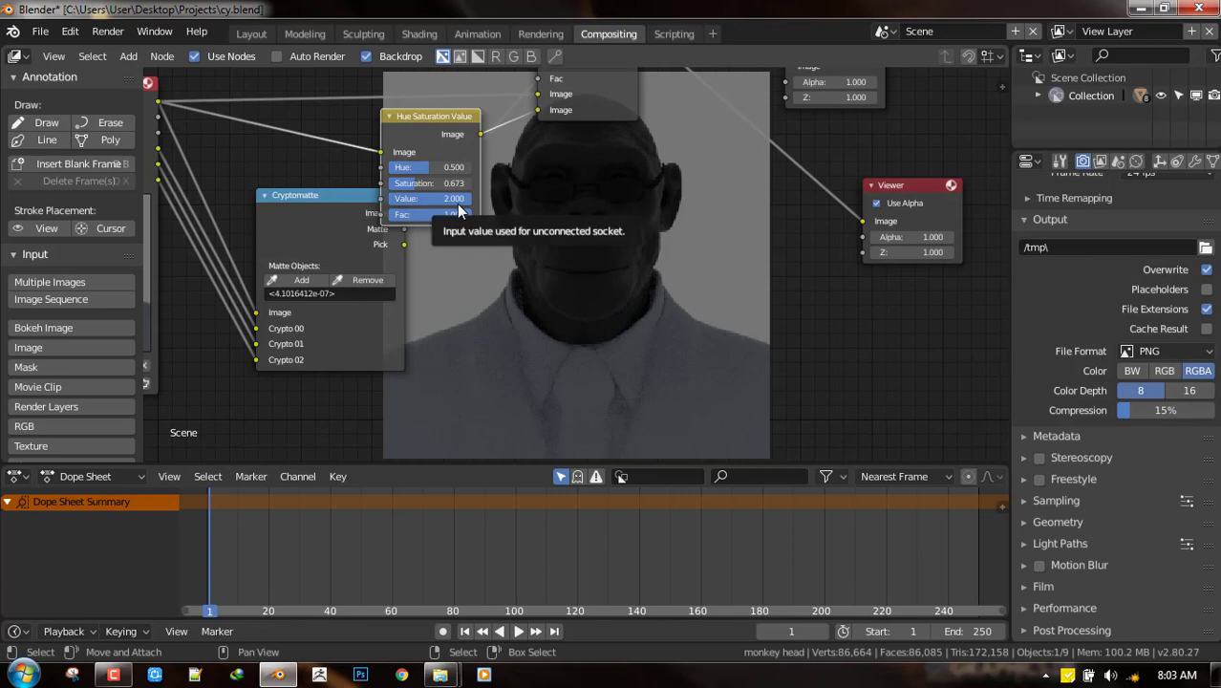
pyautogui.moveTo(430, 133); pyautogui.dragTo(380, 97)
pyautogui.hotkey('ctrl', 's')
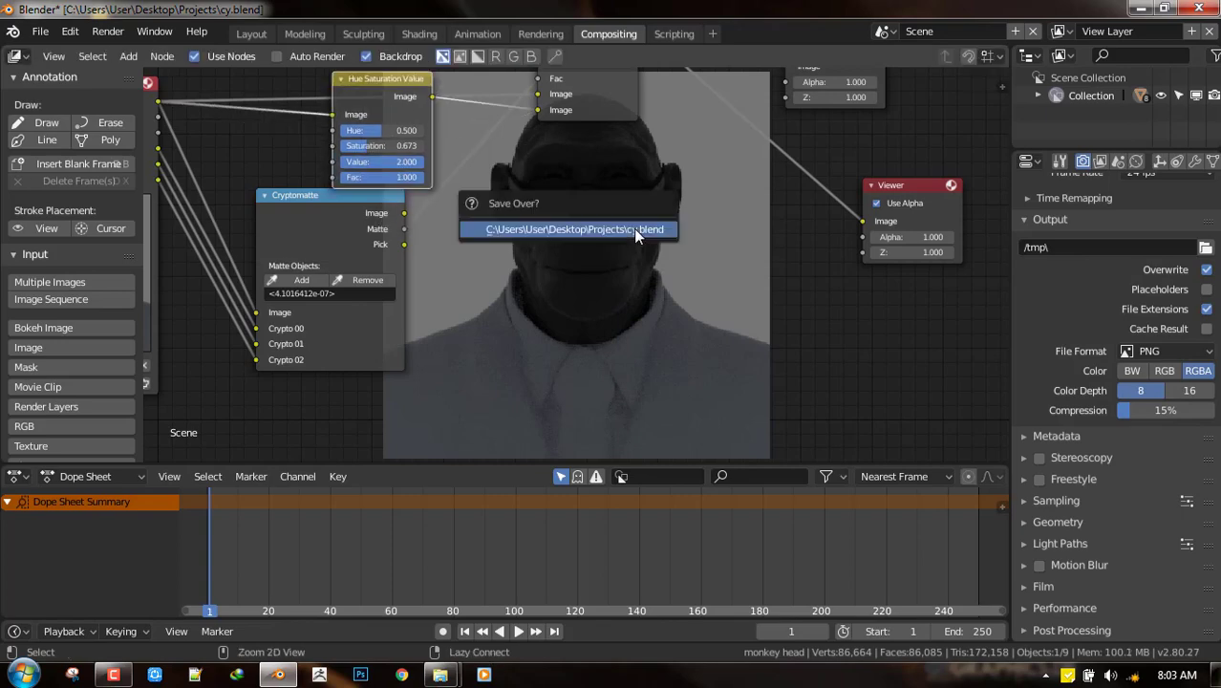
pyautogui.click(633, 228)
# Cycle the Viewer preview through the Cryptomatte node's outputs until the Pick output is shown.
pyautogui.scroll(-4, 633, 229)
pyautogui.scroll(2, 586, 273)
pyautogui.scroll(1, 587, 273)
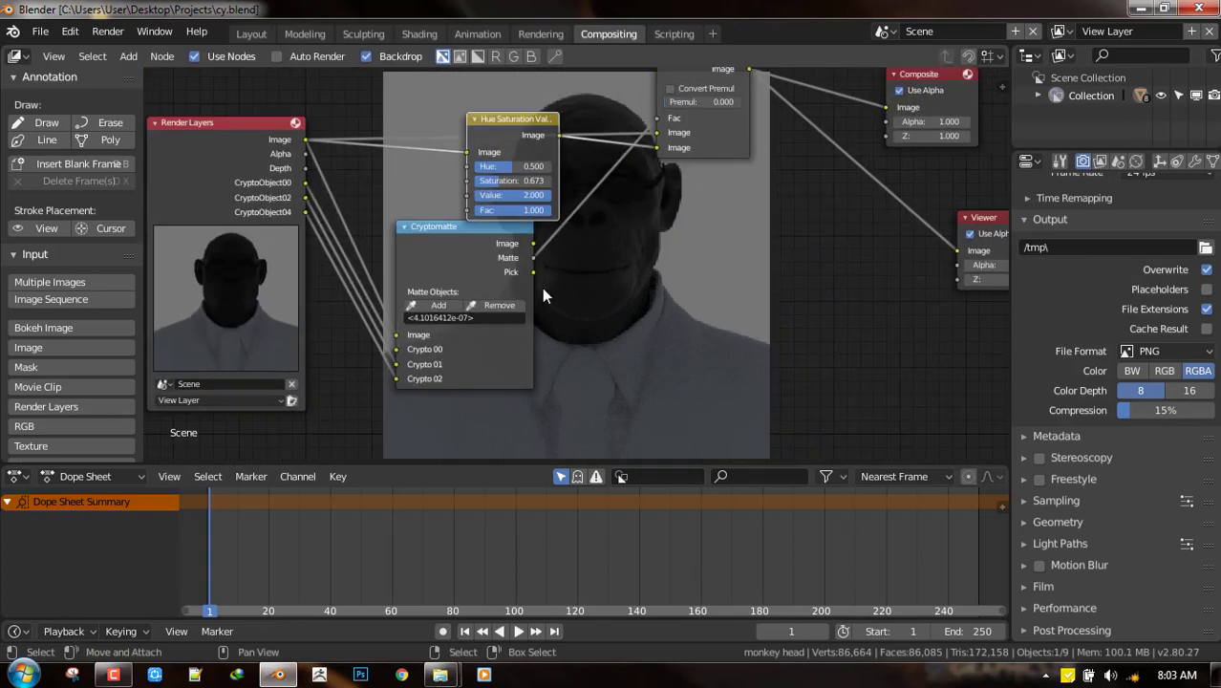
pyautogui.keyDown('ctrl'); pyautogui.keyDown('shift'); pyautogui.click(491, 269); pyautogui.keyUp('shift'); pyautogui.keyUp('ctrl')
pyautogui.keyDown('ctrl'); pyautogui.keyDown('shift'); pyautogui.click(492, 273); pyautogui.keyUp('shift'); pyautogui.keyUp('ctrl')
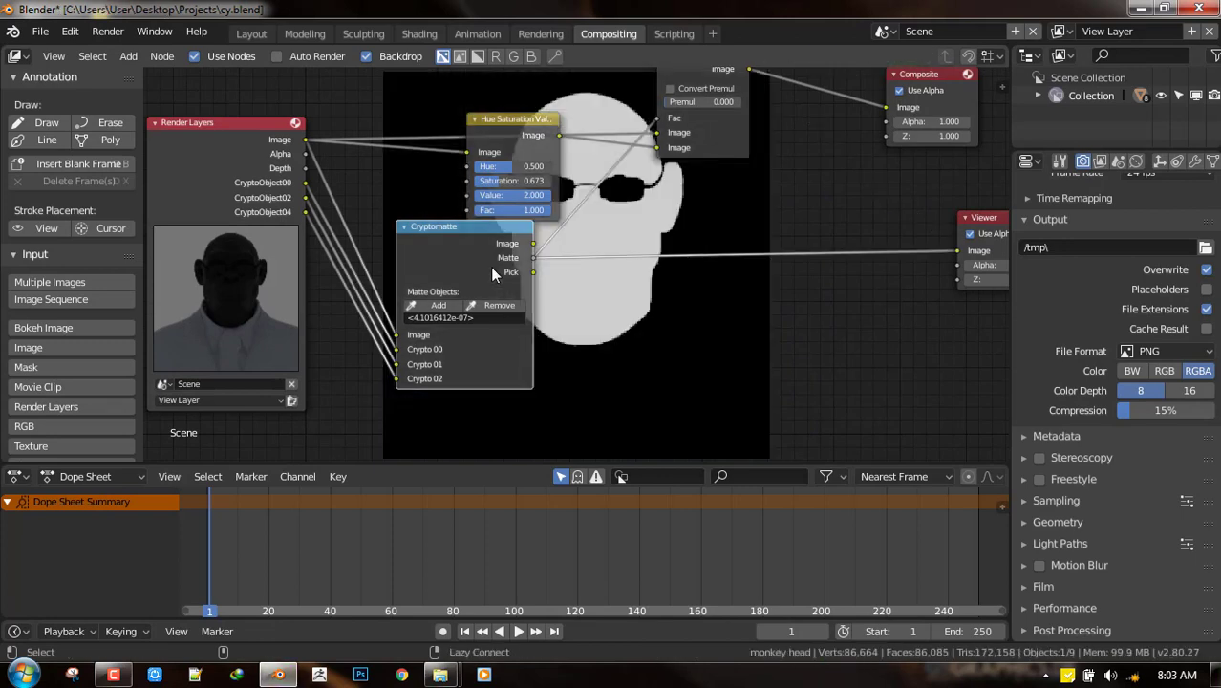
pyautogui.keyDown('ctrl'); pyautogui.keyDown('shift'); pyautogui.click(492, 273); pyautogui.keyUp('shift'); pyautogui.keyUp('ctrl')
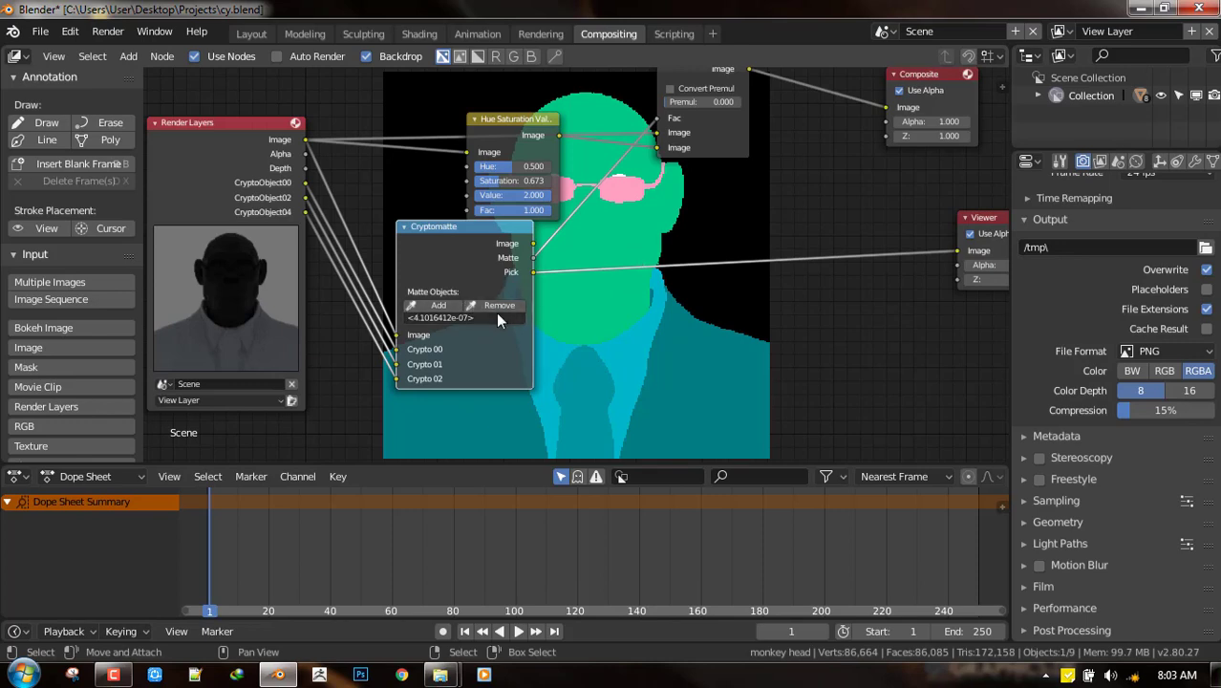
# Remove the head from the Cryptomatte node's matte objects and add the suit jacket and the glasses by sampling the Pick preview.
pyautogui.click(496, 306)
pyautogui.click(613, 247)
pyautogui.click(449, 304)
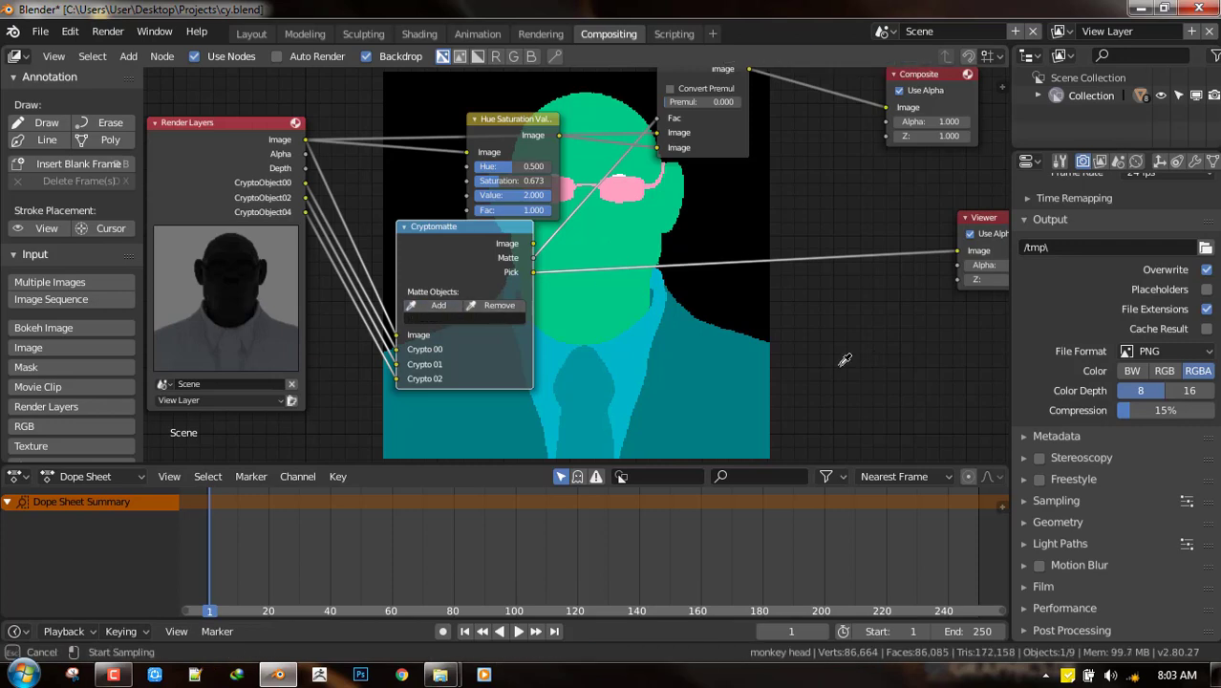
pyautogui.click(640, 285)
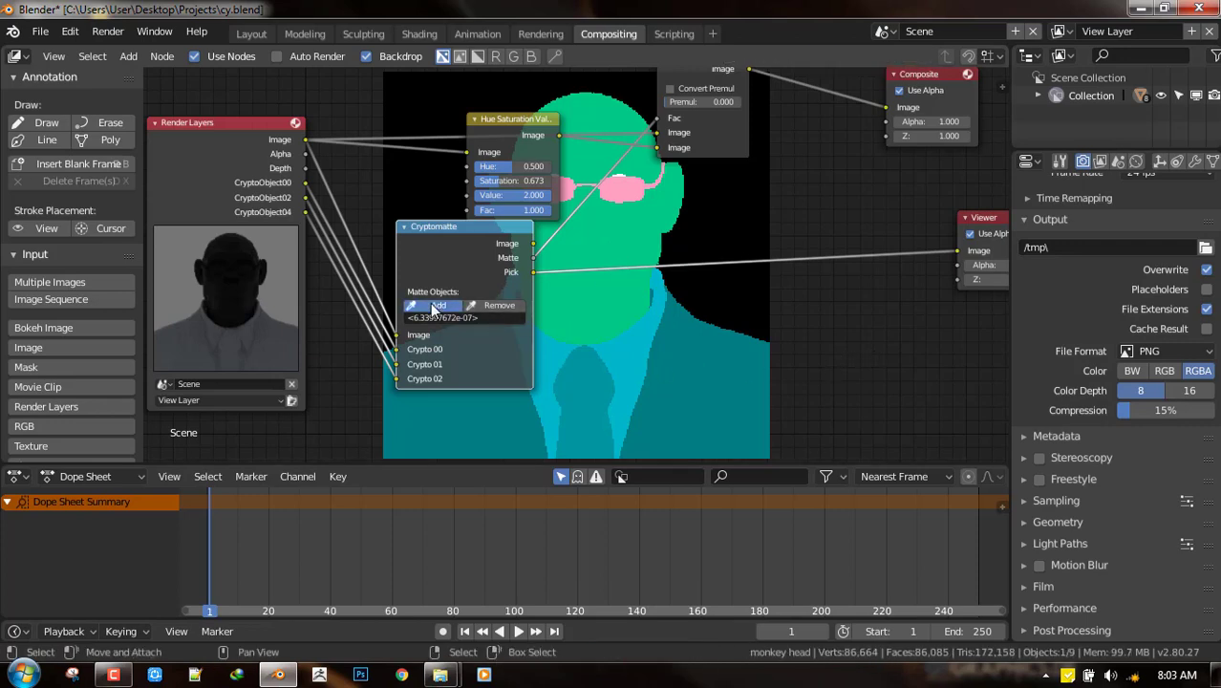
pyautogui.click(633, 180)
# Preview the Alpha Over output in the Viewer and set the Hue Saturation Value node's Hue and Value to 0.
pyautogui.moveTo(611, 184); pyautogui.dragTo(576, 290, button='middle')
pyautogui.keyDown('ctrl'); pyautogui.keyDown('shift'); pyautogui.click(646, 157); pyautogui.keyUp('shift'); pyautogui.keyUp('ctrl')
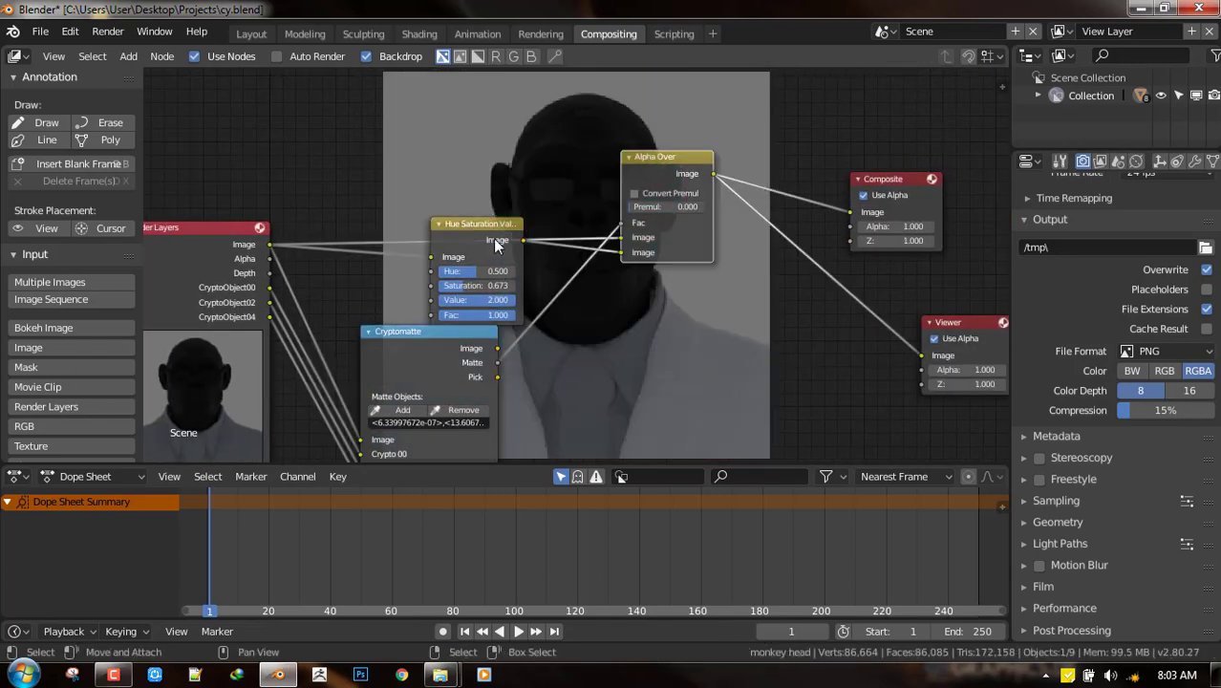
pyautogui.moveTo(465, 274); pyautogui.dragTo(586, 303)
pyautogui.moveTo(585, 303); pyautogui.dragTo(585, 201, button='middle')
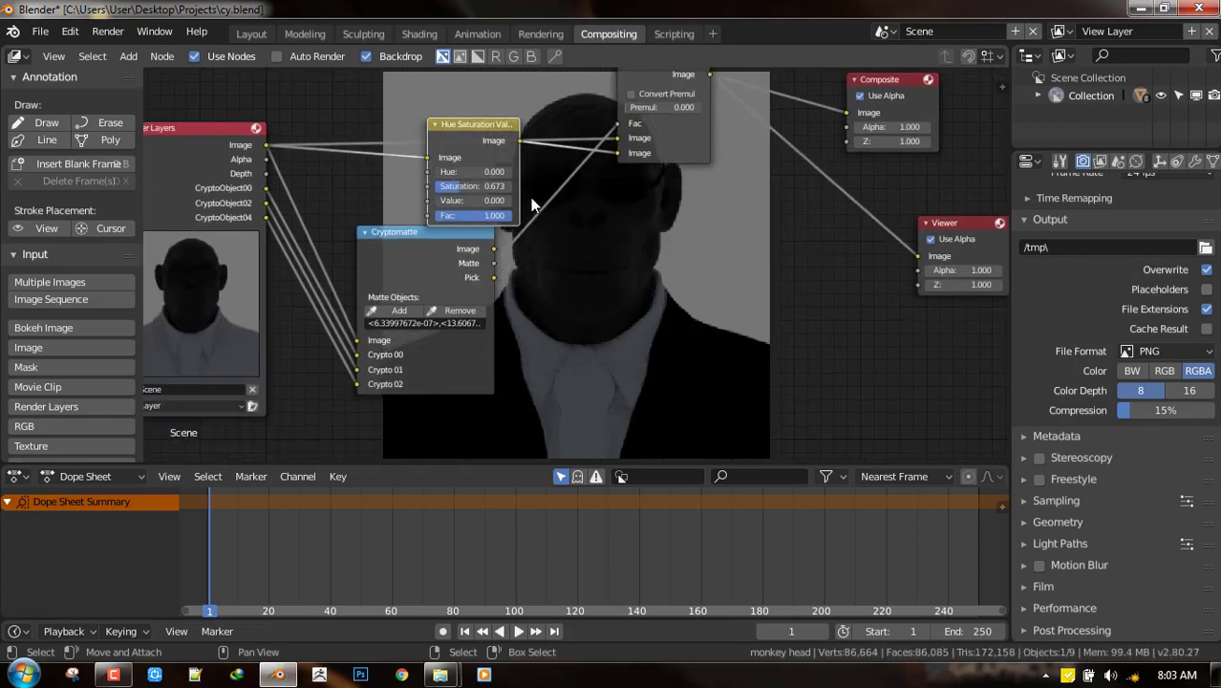
pyautogui.moveTo(571, 260); pyautogui.dragTo(559, 237, button='middle')
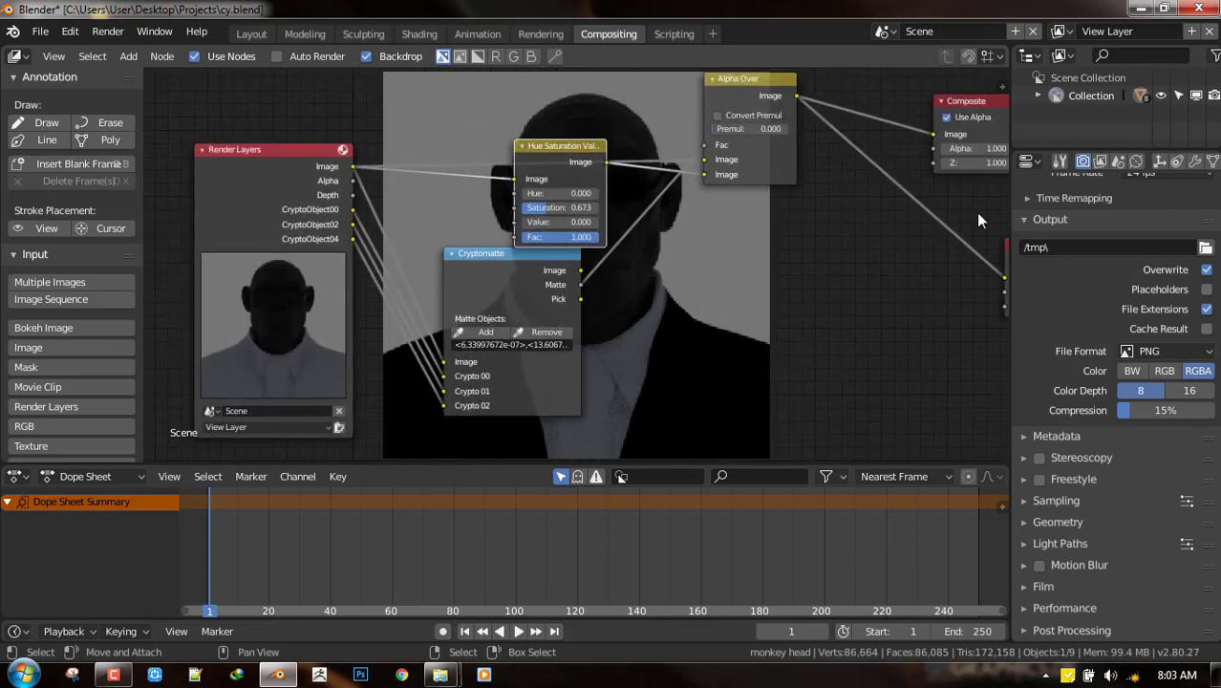
# Enable both the Object and Material Cryptomatte passes in the view layer's pass settings.
pyautogui.click(1100, 162)
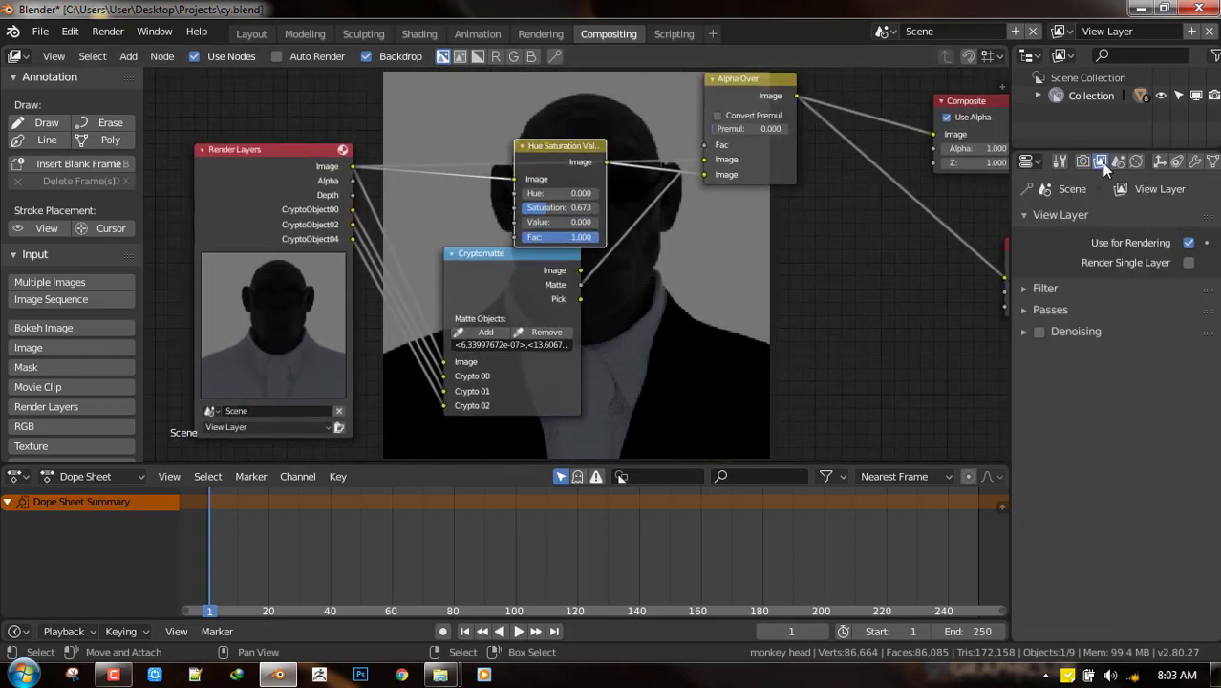
pyautogui.click(1087, 311)
pyautogui.scroll(-3, 1146, 477)
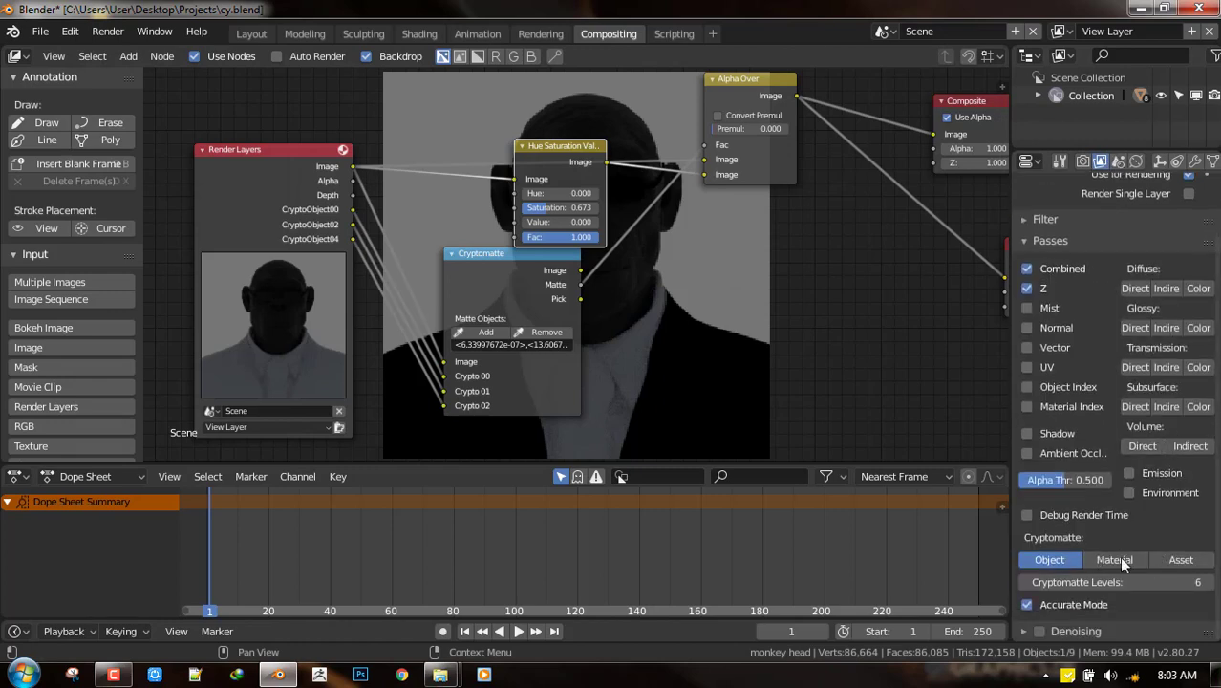
pyautogui.click(1118, 560)
pyautogui.click(1057, 558)
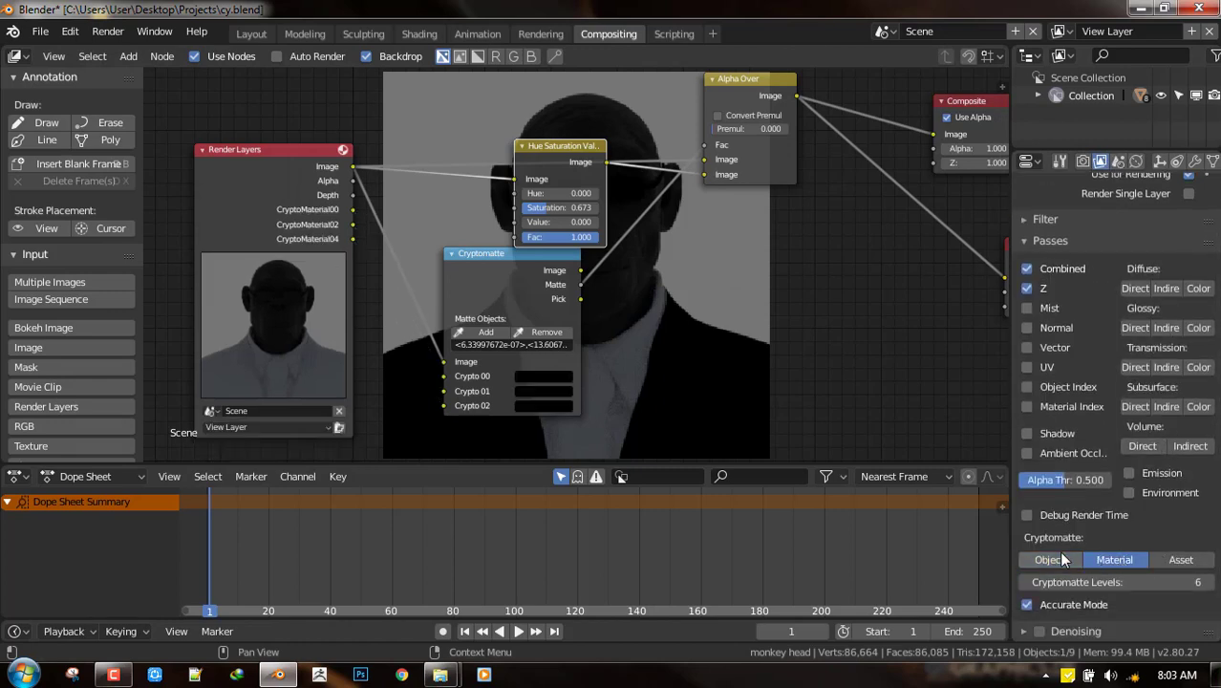
pyautogui.click(1056, 558)
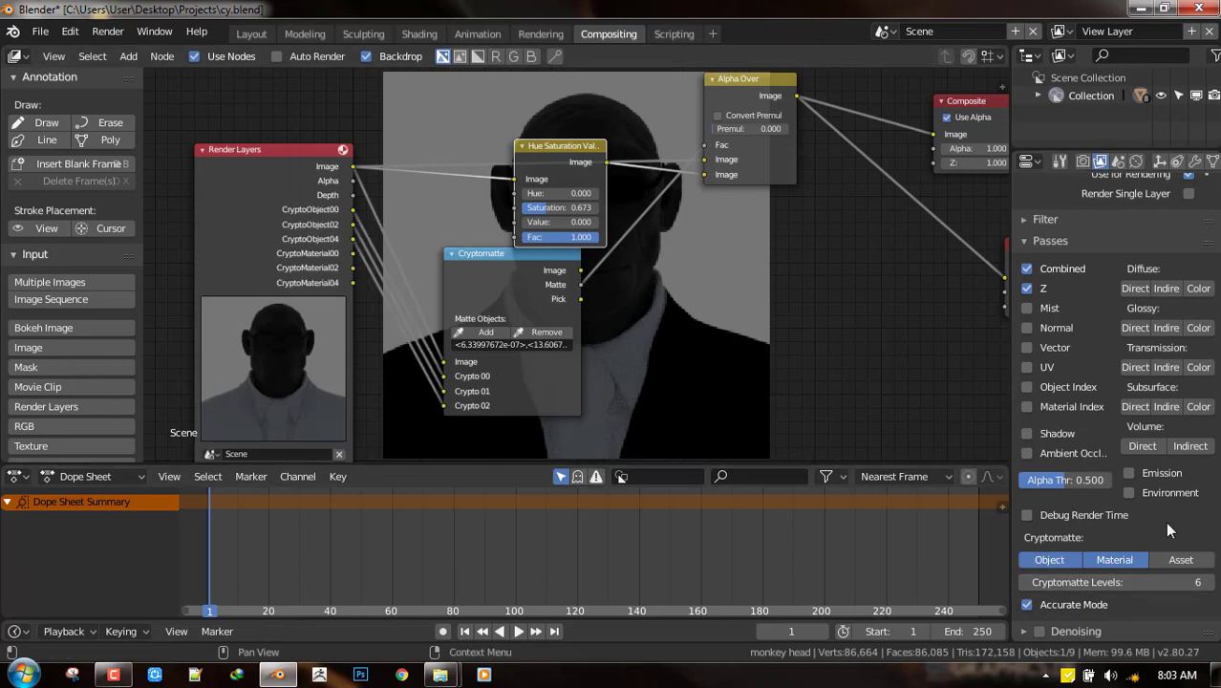
# Move the Cryptomatte node up over the Hue Saturation Value node and place a duplicate of it directly below.
pyautogui.press('g')
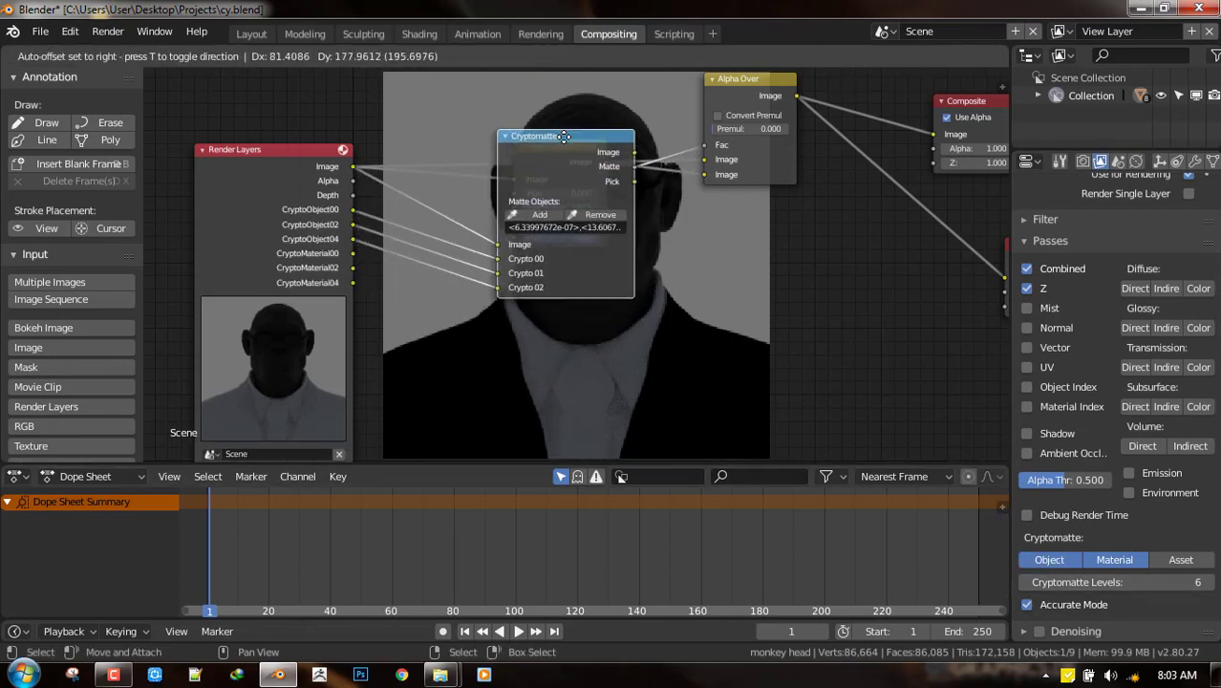
pyautogui.click(569, 151)
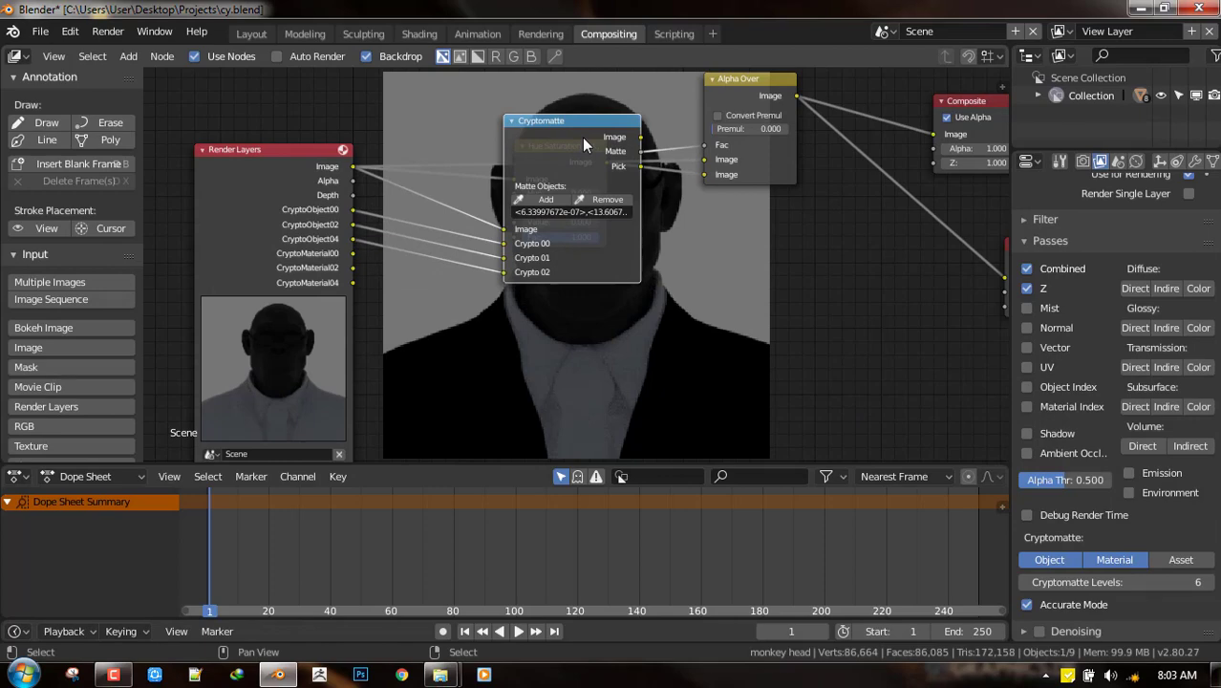
pyautogui.hotkey('shift', 'd')
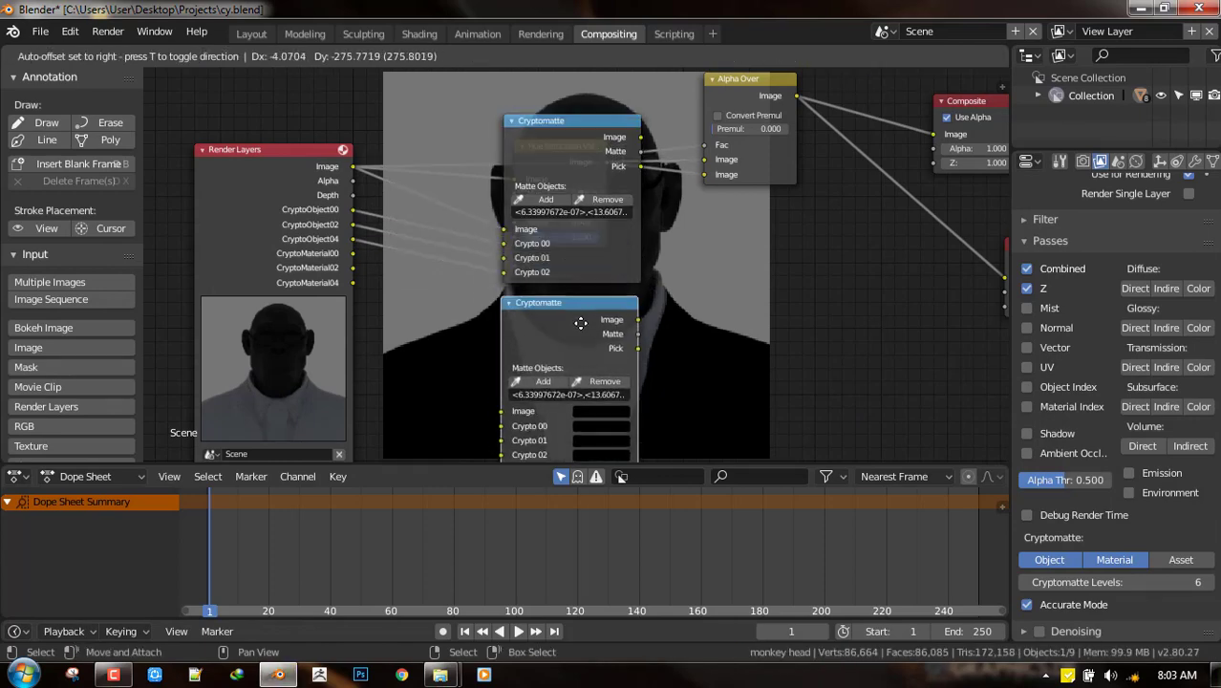
pyautogui.click(583, 324)
pyautogui.moveTo(472, 284); pyautogui.dragTo(455, 158, button='middle')
pyautogui.moveTo(411, 122); pyautogui.dragTo(532, 302)
pyautogui.moveTo(683, 211); pyautogui.dragTo(550, 293, button='middle')
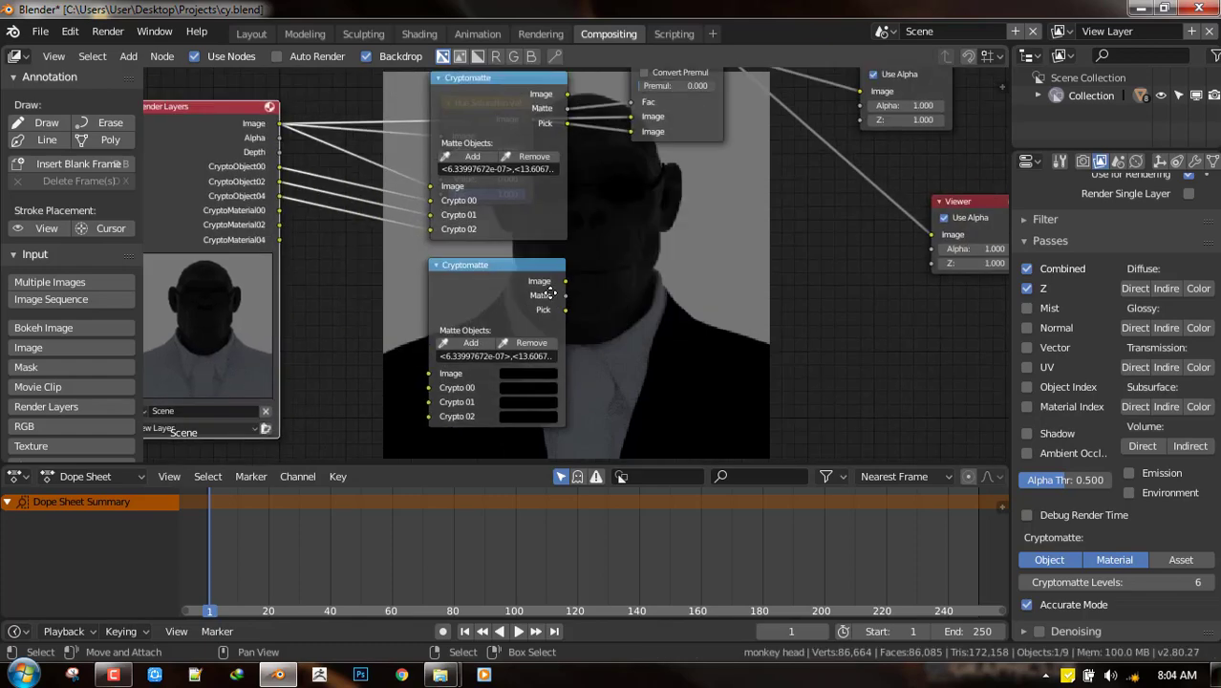